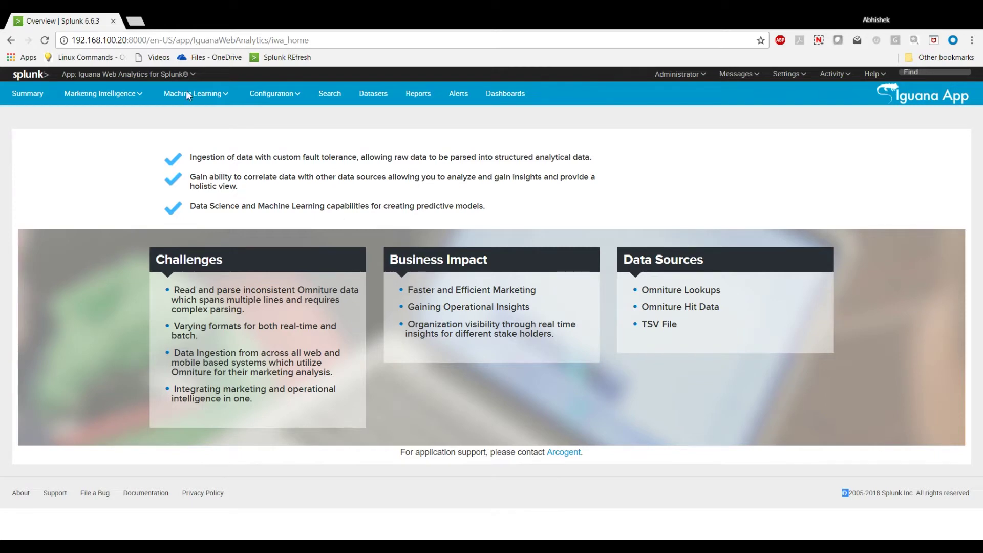
Open Splunkbase in a new tab, search 'igua' and open the Iguana Technical Add-on page.
{"action": "key", "text": "ctrl+t"}
{"action": "type", "text": "splun"}
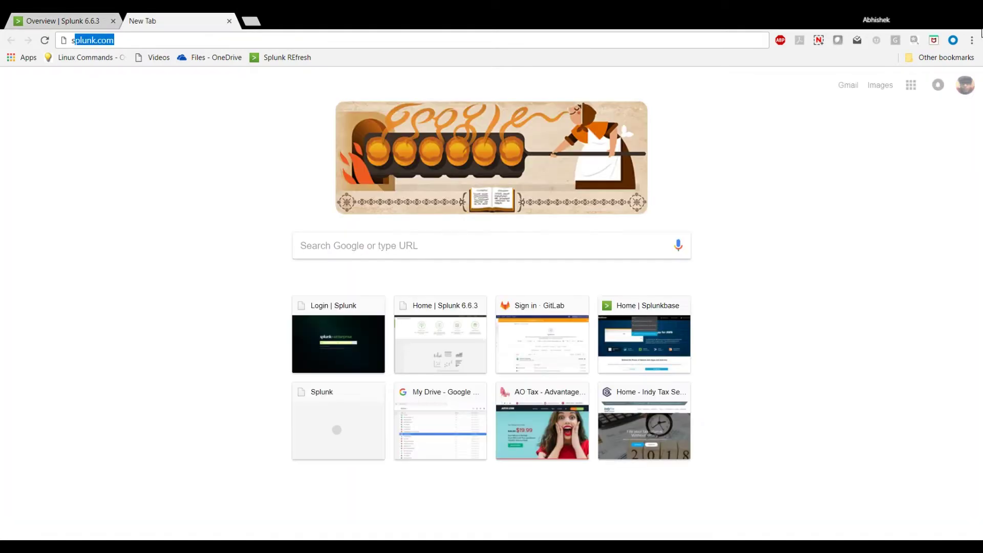
{"action": "type", "text": "kbase"}
{"action": "key", "text": "Return"}
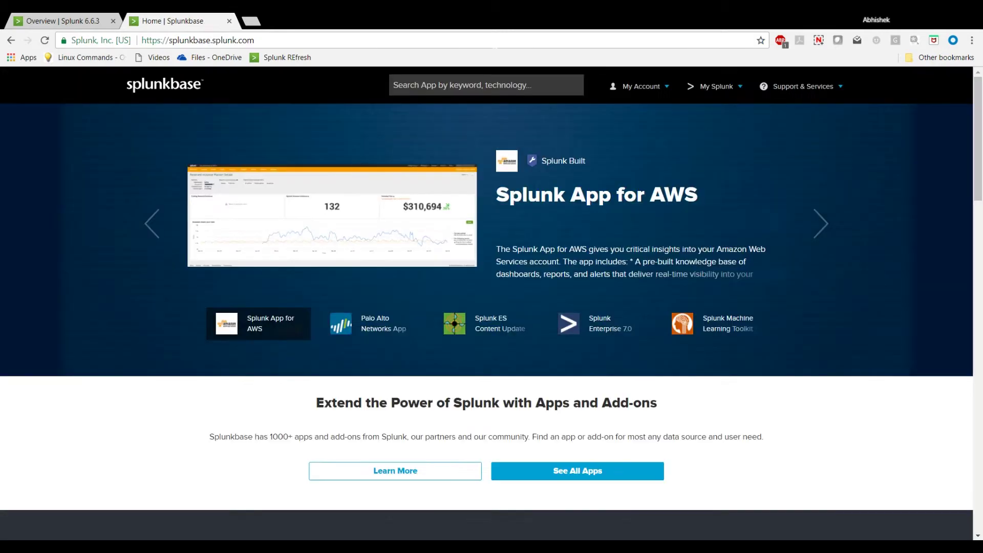
{"action": "type", "text": "igua"}
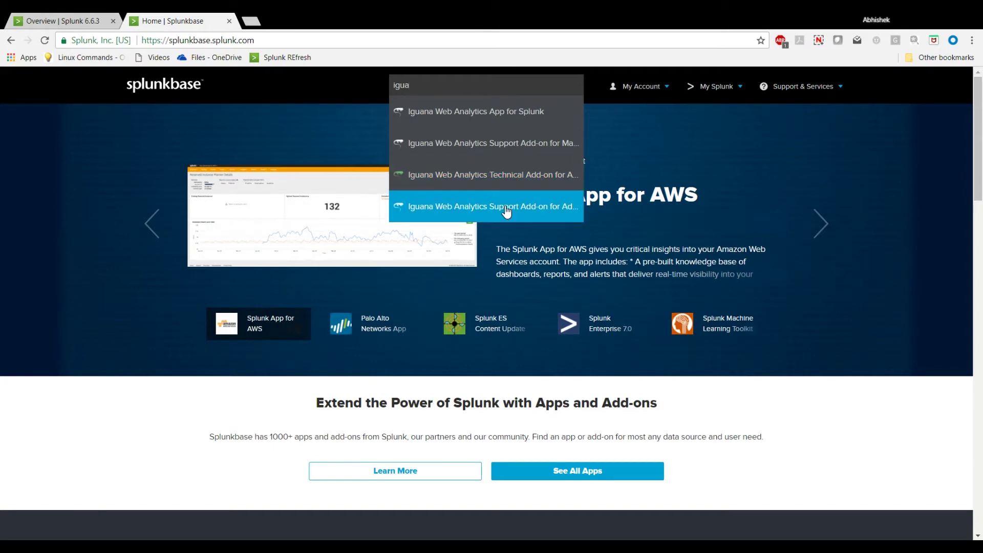
{"action": "left_click", "coordinate": [509, 187]}
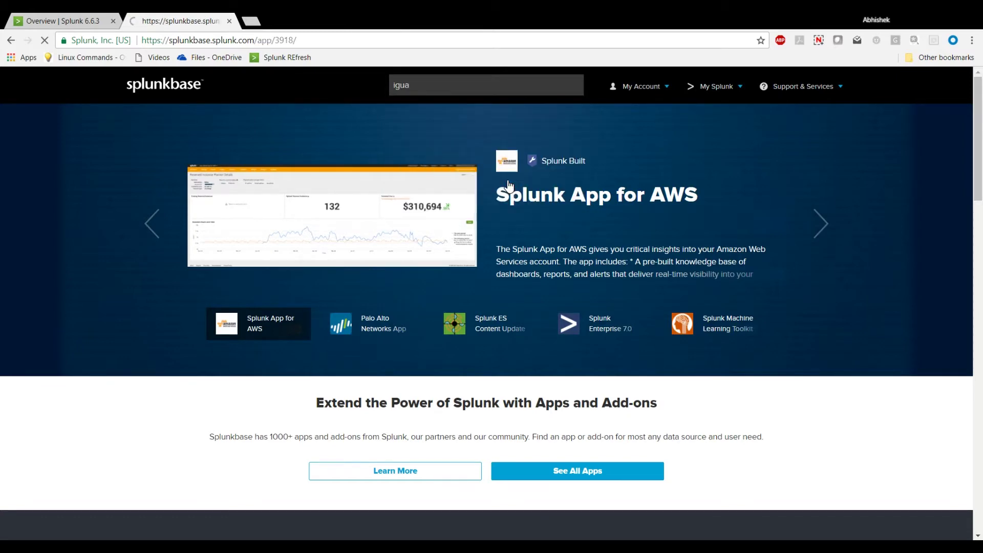
{"action": "scroll", "coordinate": [550, 226], "scroll_direction": "down", "scroll_amount": 1}
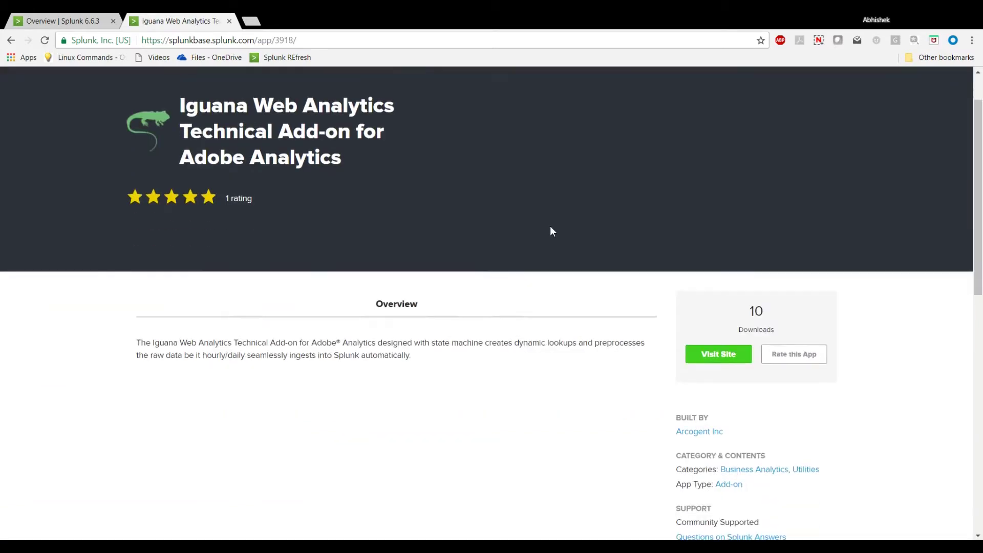
Download the IWA_TA_Adobe package from Arcogent's site, then return to the Splunkbase add-on page.
{"action": "left_click", "coordinate": [719, 351]}
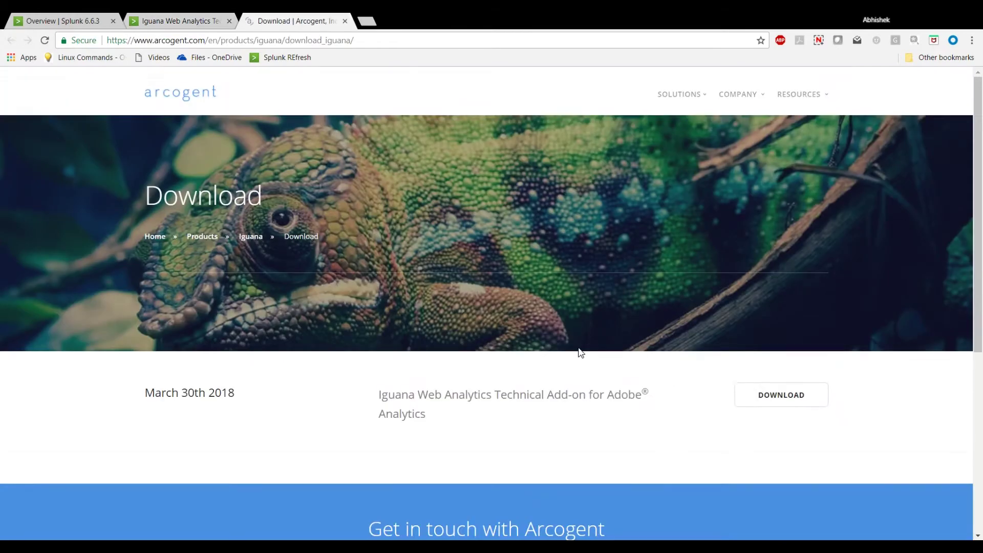
{"action": "left_click", "coordinate": [784, 404]}
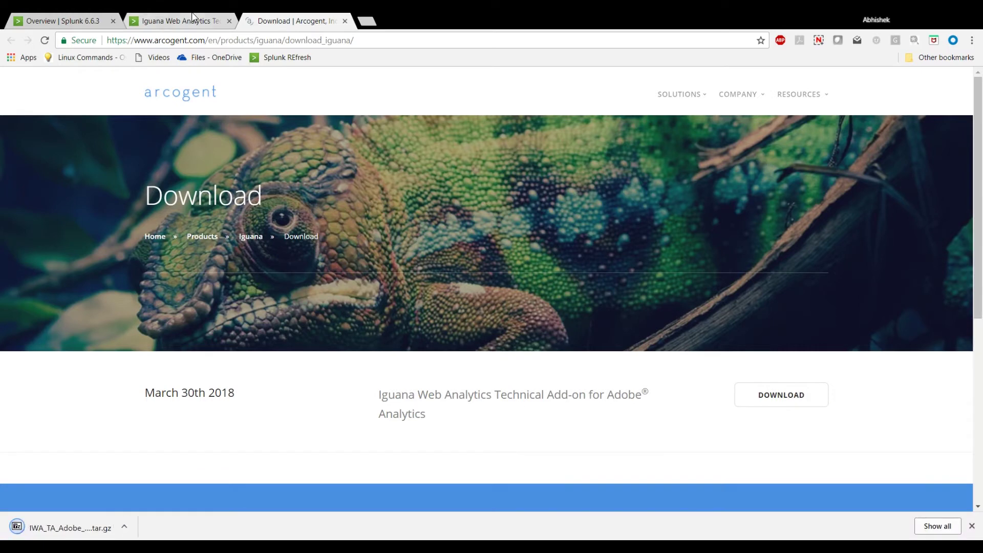
{"action": "left_click", "coordinate": [193, 20]}
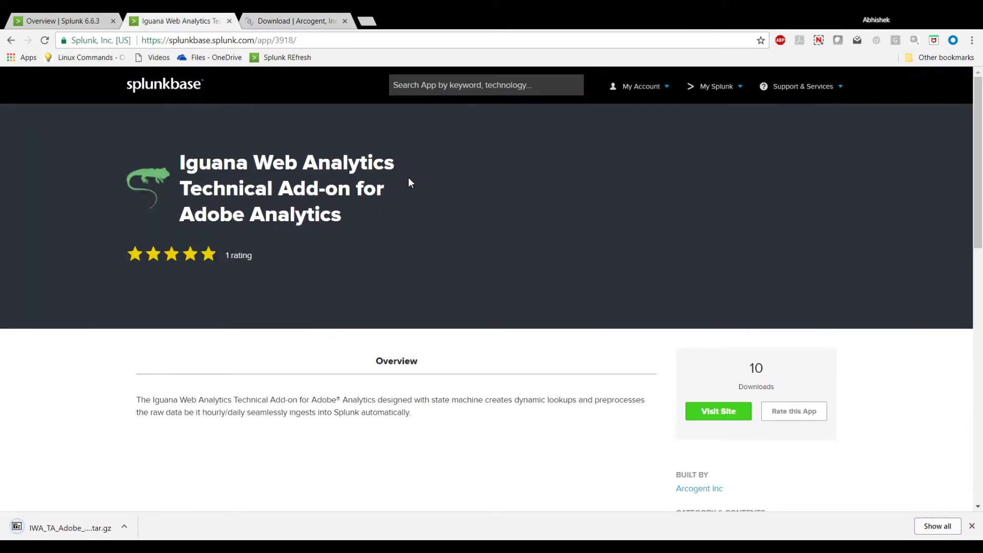
Search Splunkbase for 'iguana' and open the Support Add-on for Adobe Analytics page.
{"action": "left_click", "coordinate": [470, 89]}
{"action": "type", "text": "iguana"}
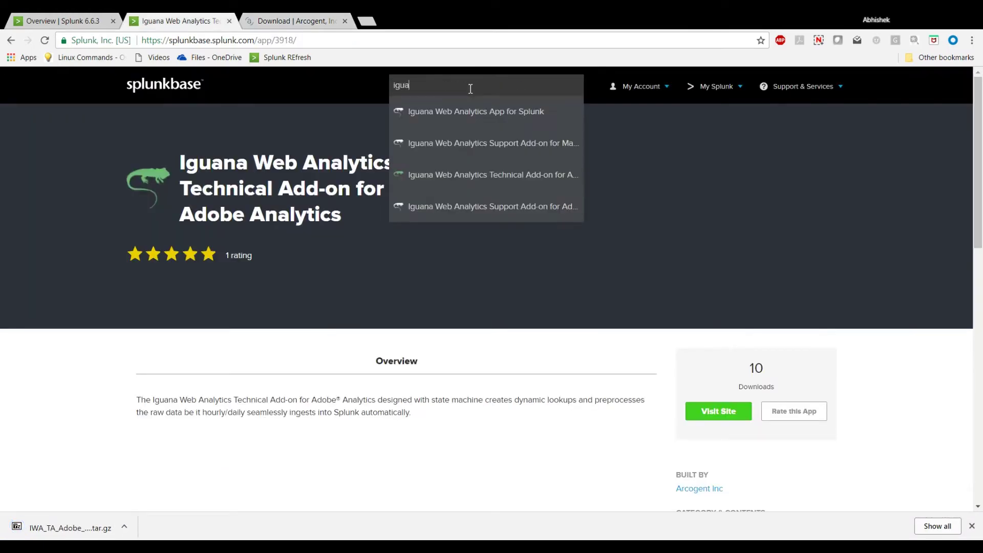
{"action": "left_click", "coordinate": [525, 207]}
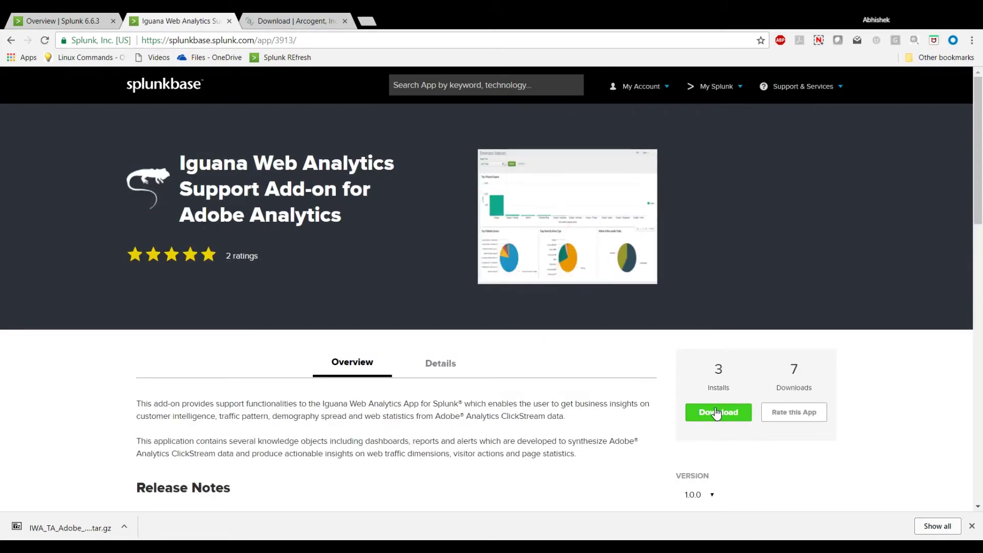
Download the Support Add-on after accepting its license, then return to the Iguana app home.
{"action": "left_click", "coordinate": [716, 412]}
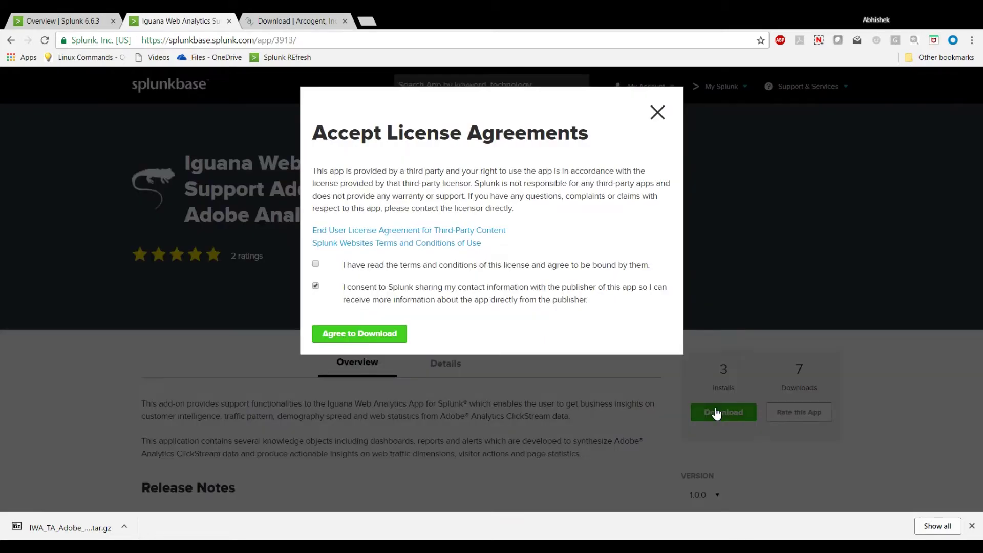
{"action": "left_click", "coordinate": [316, 264]}
{"action": "left_click", "coordinate": [365, 334]}
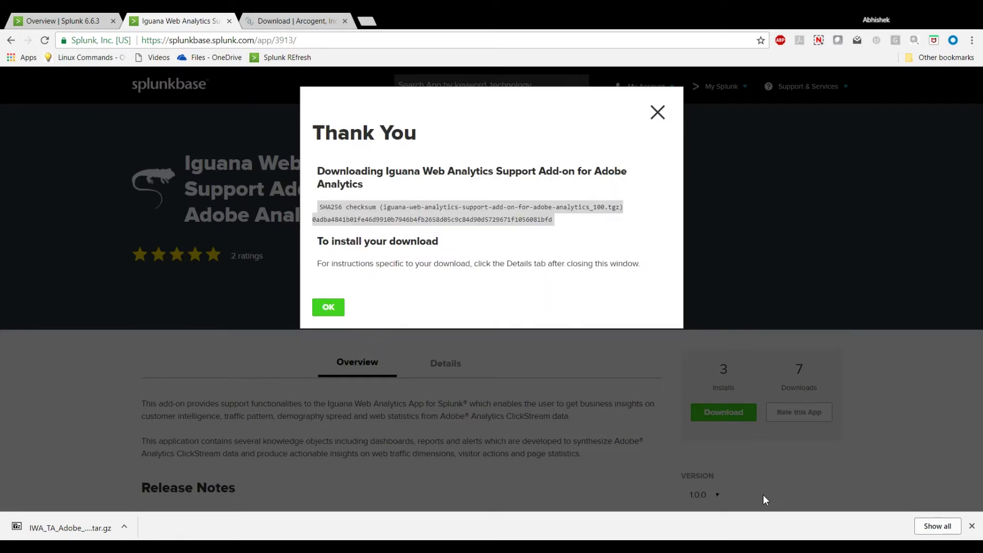
{"action": "left_click", "coordinate": [658, 113]}
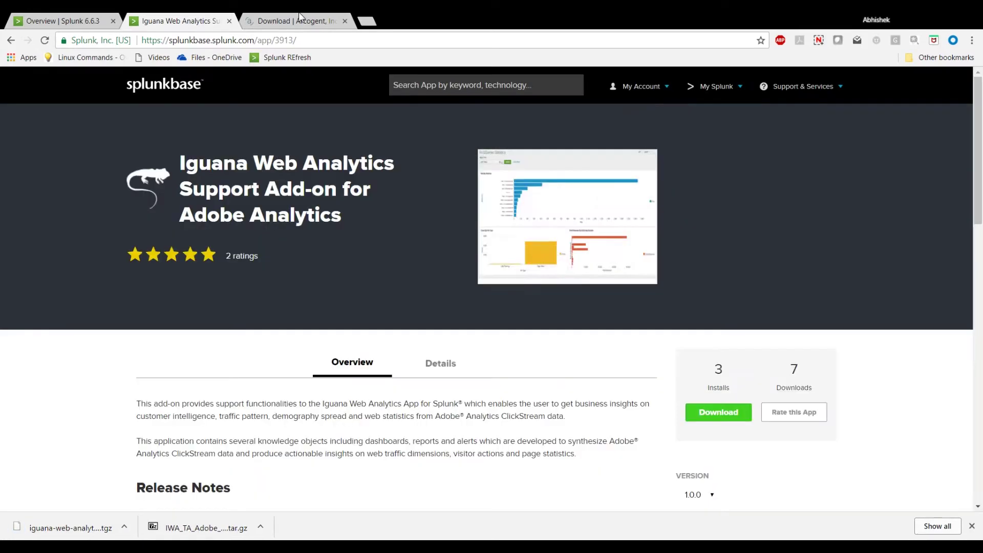
{"action": "key", "text": "ctrl+shift+Tab"}
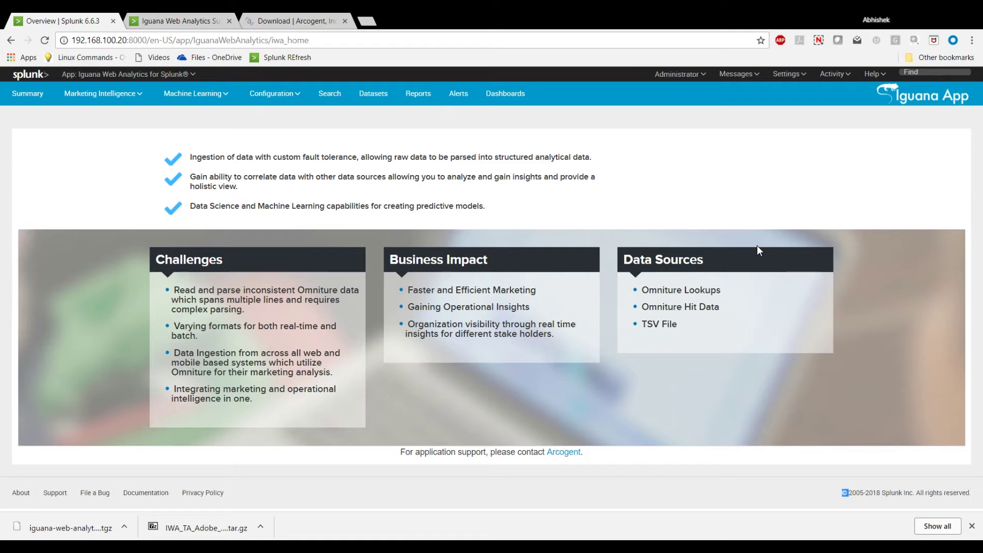
Preview the Marketing Intelligence, Machine Learning and Configuration menus, leaving Configuration showing.
{"action": "left_click_drag", "start_coordinate": [565, 454], "coordinate": [582, 395]}
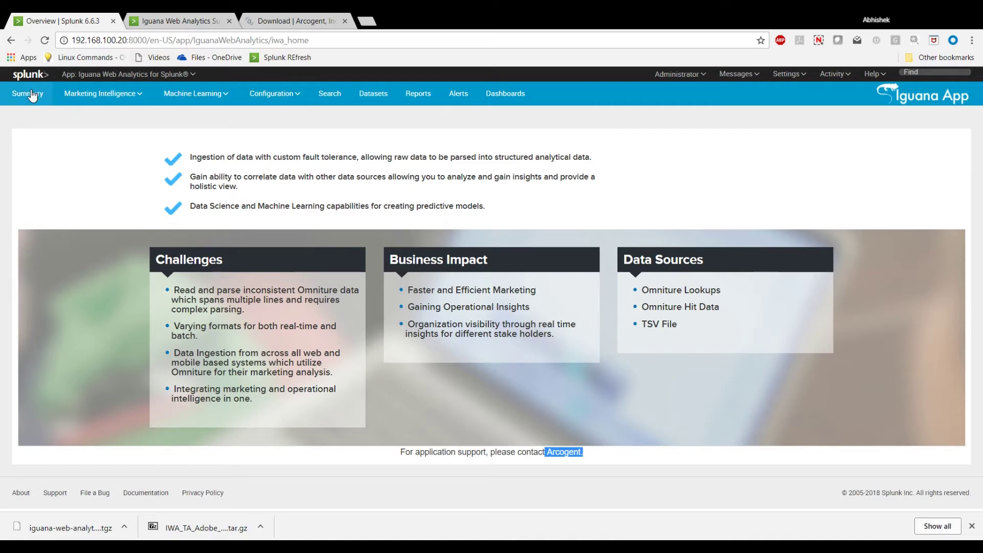
{"action": "left_click", "coordinate": [118, 96]}
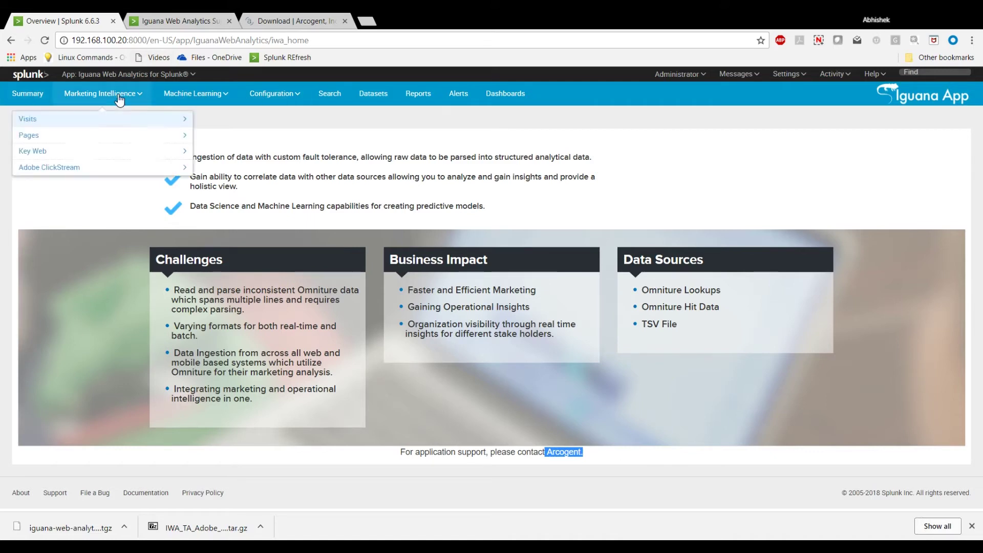
{"action": "left_click", "coordinate": [177, 98]}
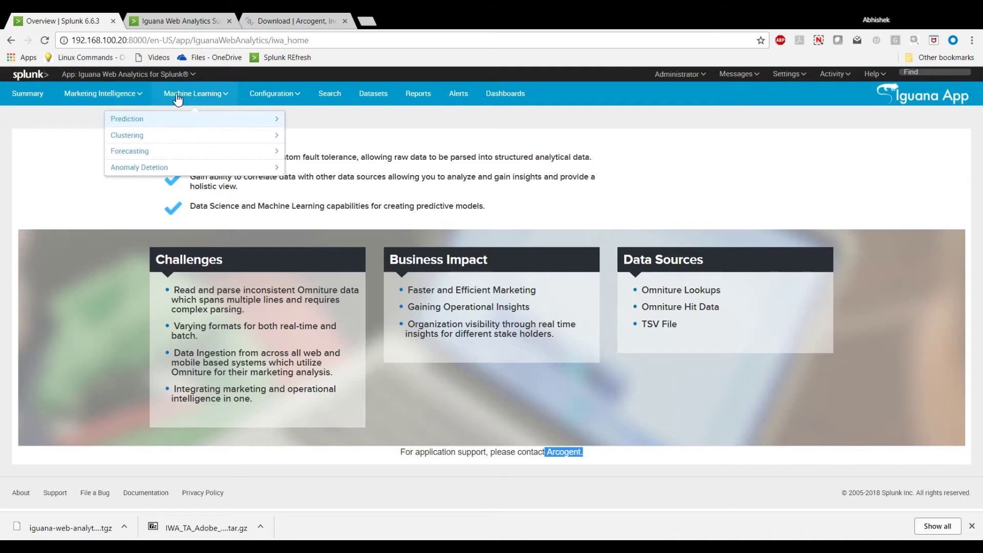
{"action": "left_click", "coordinate": [263, 98]}
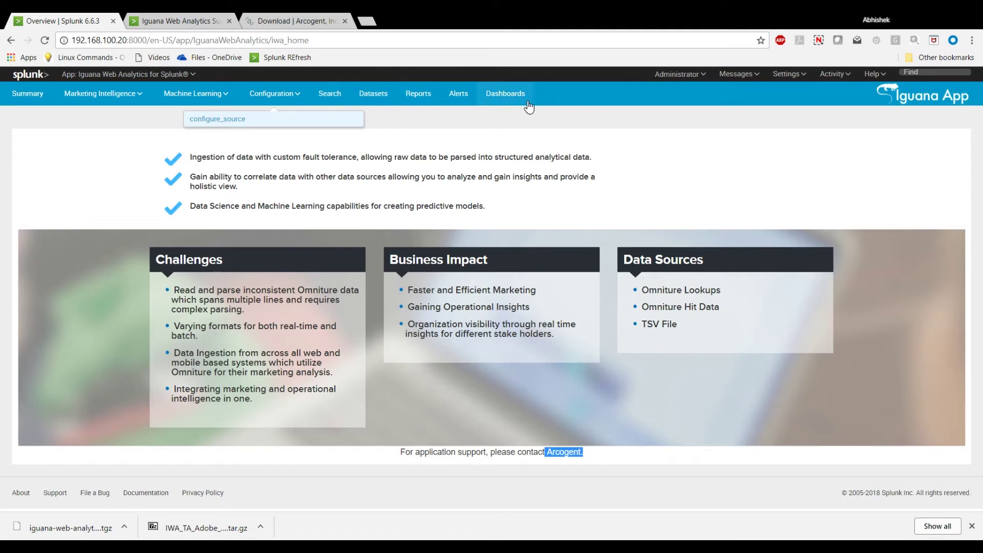
{"action": "left_click", "coordinate": [49, 138]}
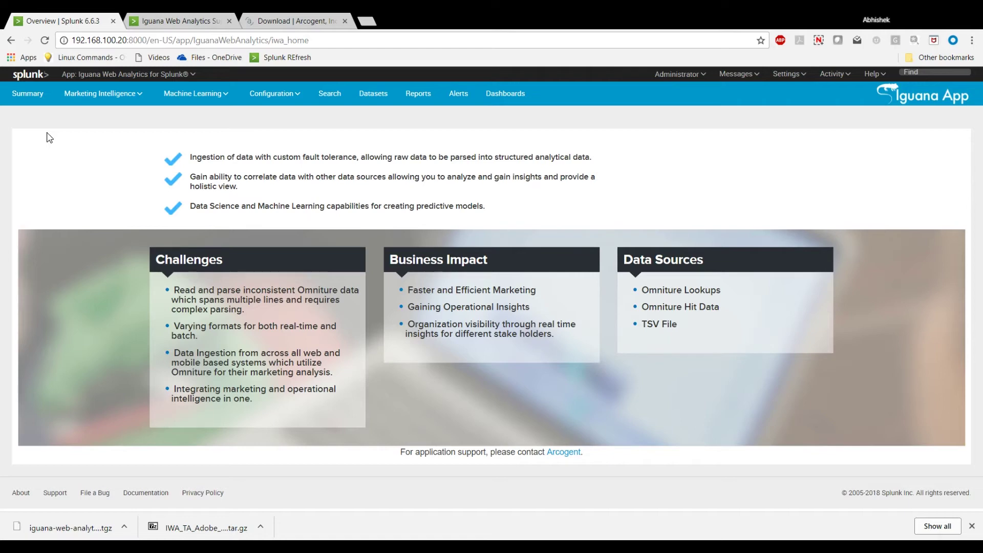
{"action": "left_click", "coordinate": [272, 94]}
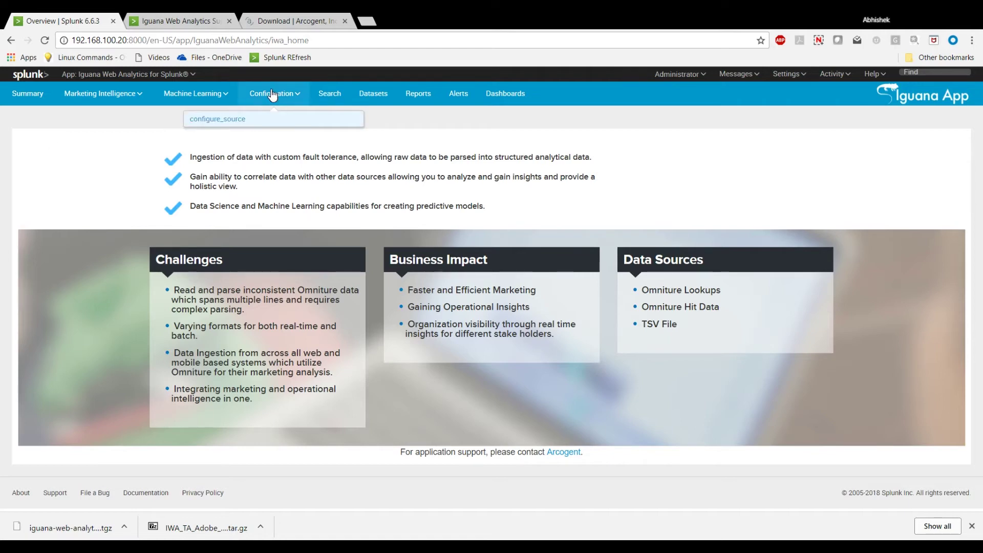
On the configure_source page, enter report suite 'report' with Local, Single file delivery.
{"action": "left_click", "coordinate": [277, 118]}
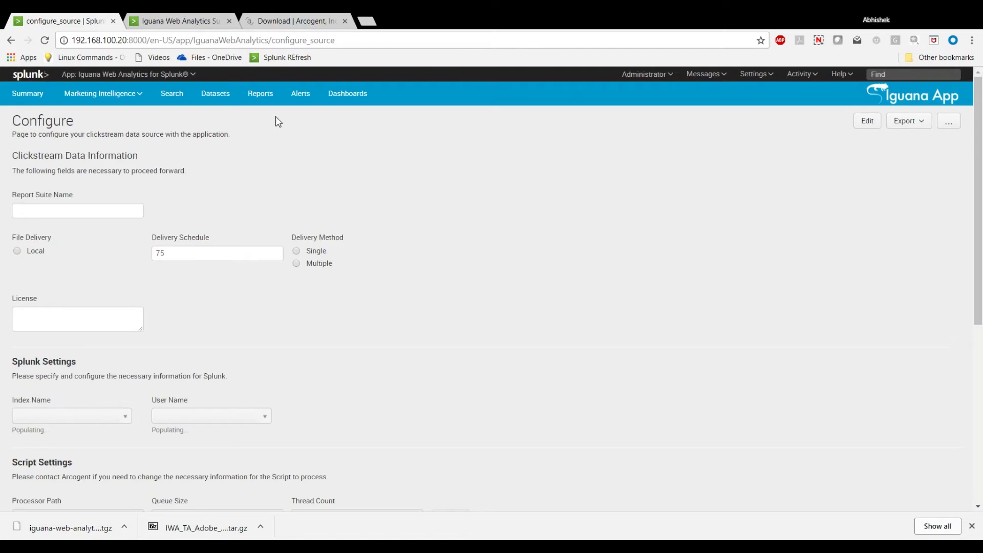
{"action": "left_click", "coordinate": [61, 211]}
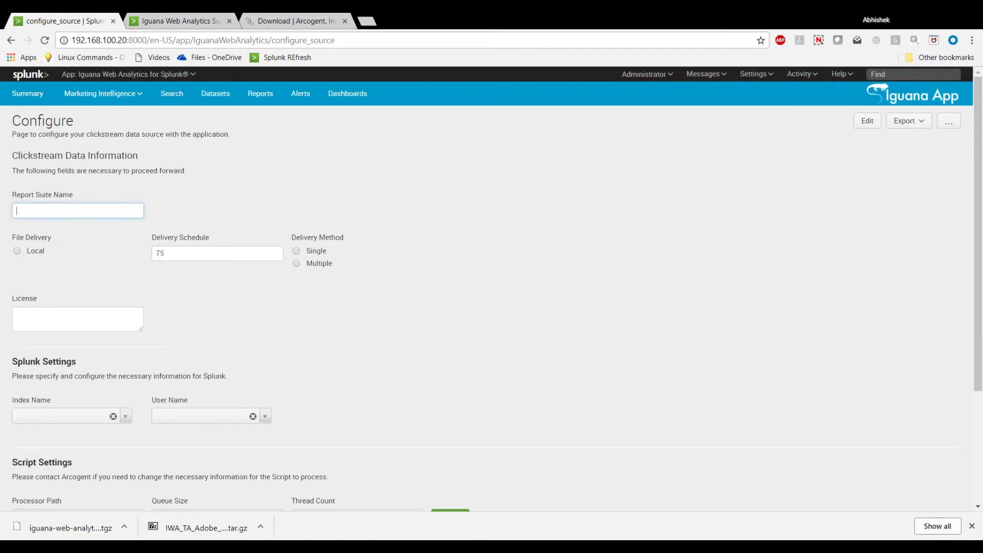
{"action": "type", "text": "report"}
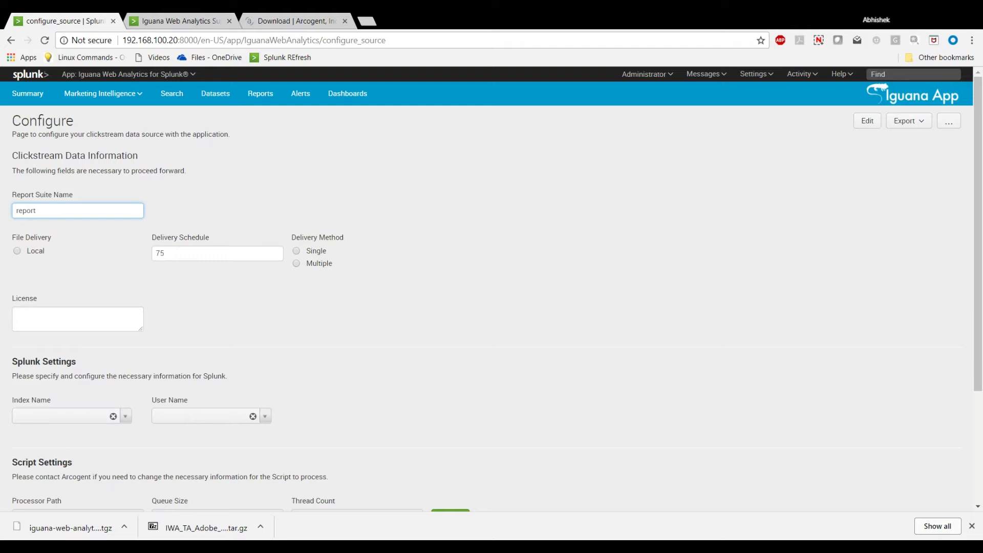
{"action": "scroll", "coordinate": [109, 209], "scroll_direction": "down", "scroll_amount": 1}
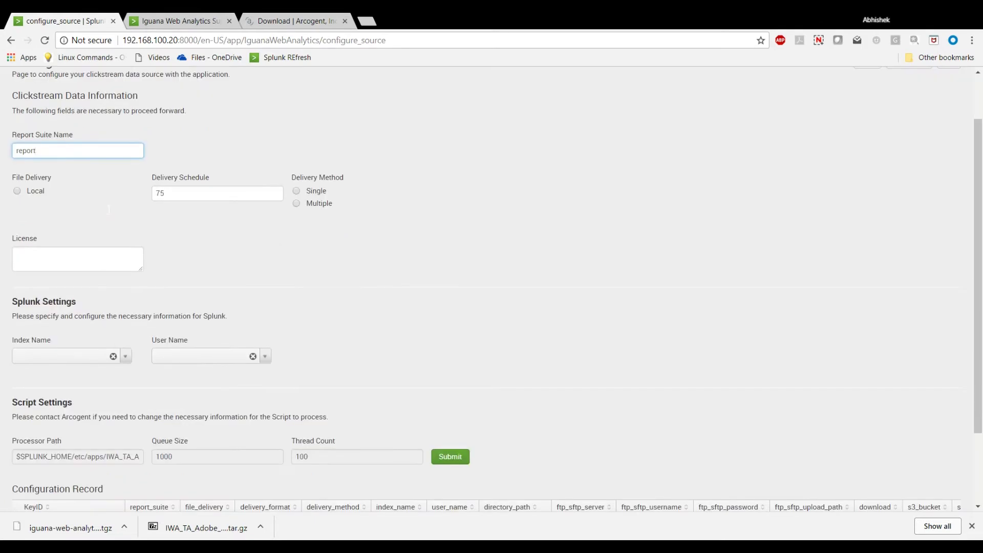
{"action": "scroll", "coordinate": [110, 213], "scroll_direction": "up", "scroll_amount": 1}
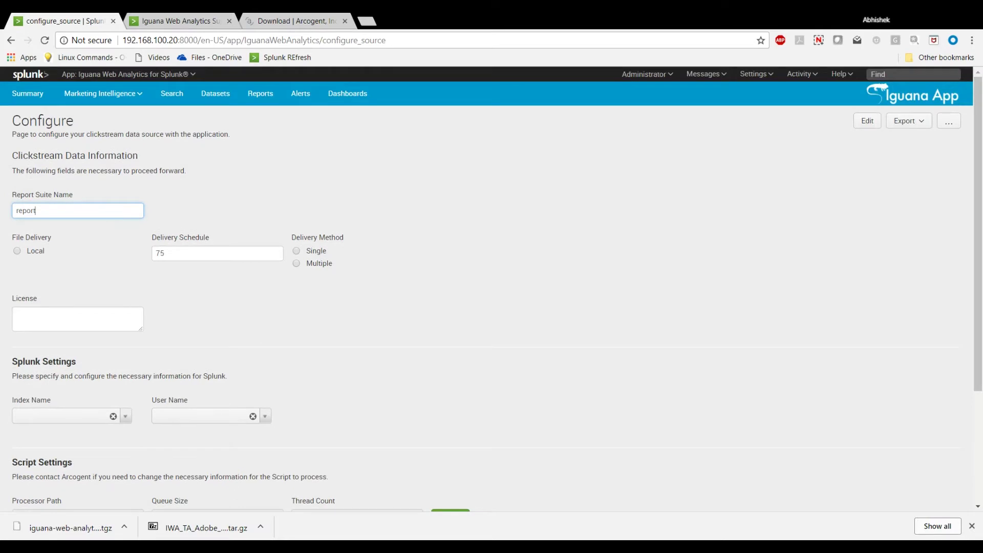
{"action": "key", "text": "ctrl+a"}
{"action": "left_click", "coordinate": [17, 251]}
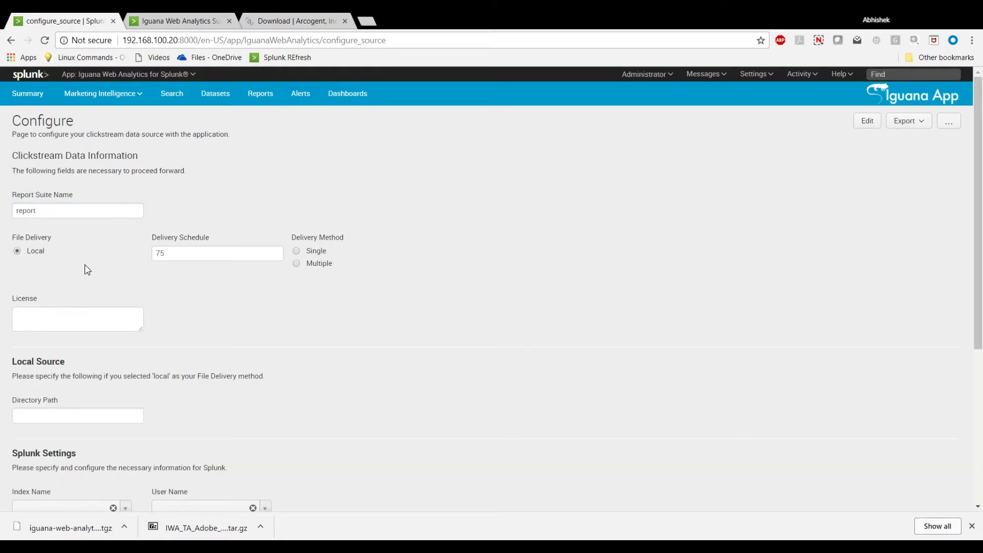
{"action": "left_click", "coordinate": [297, 252]}
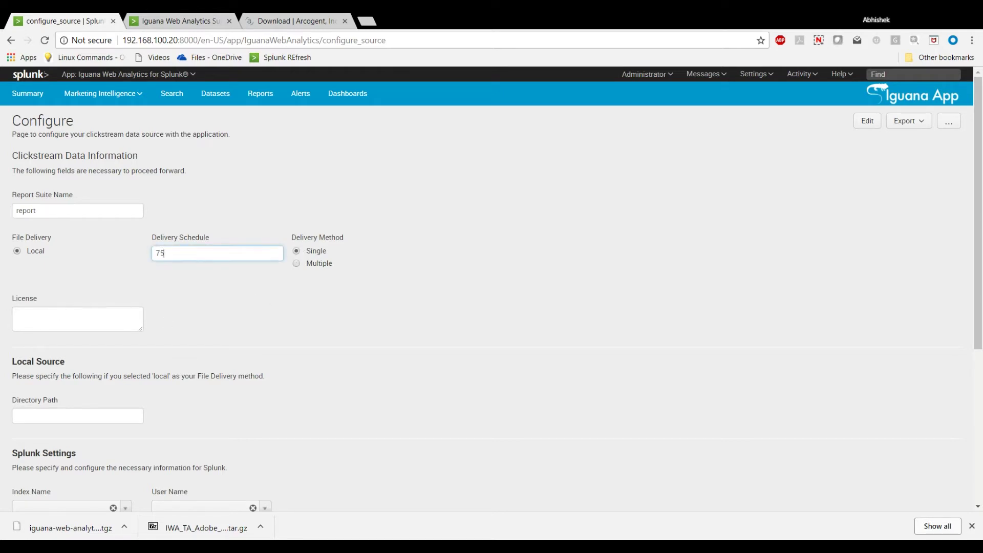
{"action": "left_click", "coordinate": [77, 319]}
{"action": "type", "text": "00000000"}
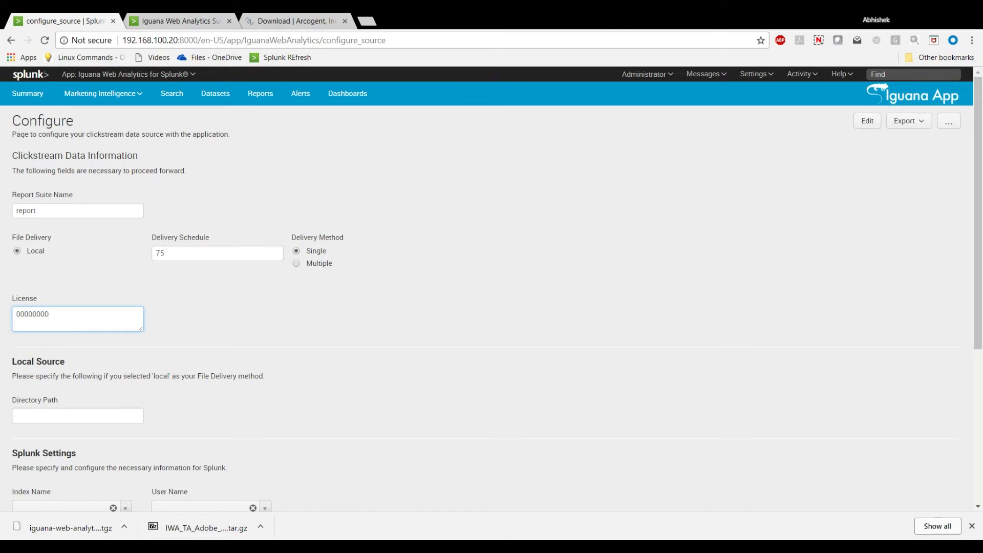
{"action": "key", "text": "ctrl+a"}
{"action": "scroll", "coordinate": [336, 330], "scroll_direction": "down", "scroll_amount": 2}
{"action": "left_click", "coordinate": [71, 298]}
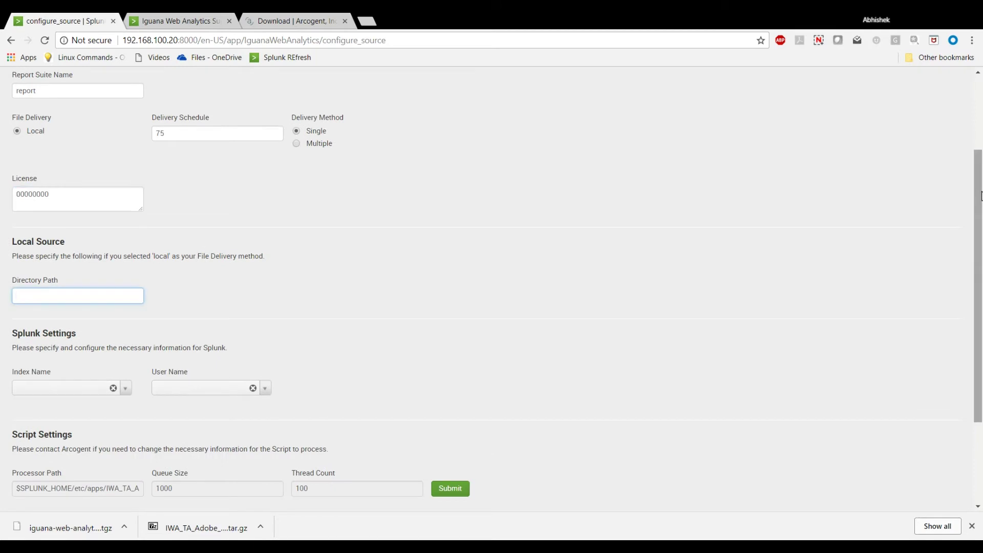
{"action": "type", "text": "/home/splunk/date"}
{"action": "key", "text": "BackSpace"}
{"action": "type", "text": "a"}
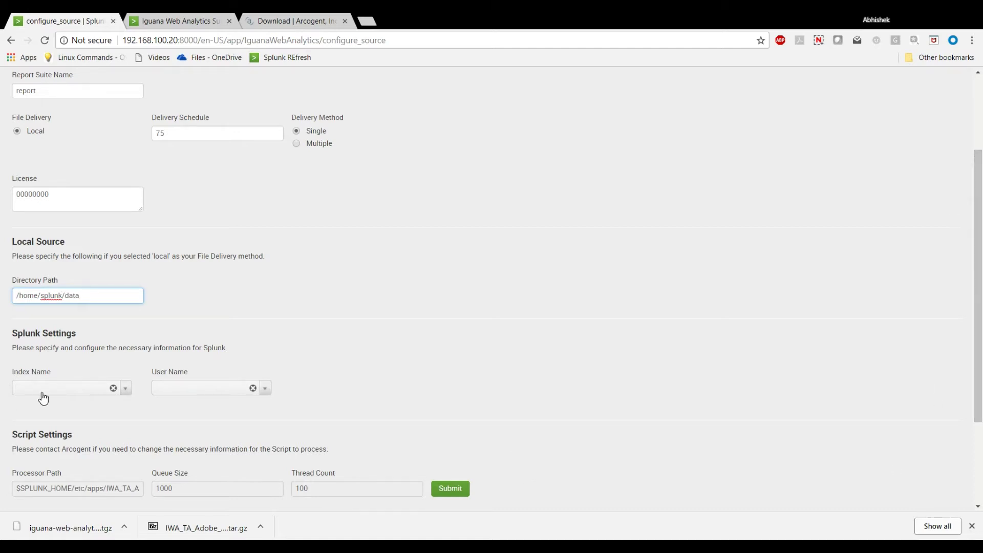
Choose index iwa and user name admin, then submit the configuration.
{"action": "left_click", "coordinate": [42, 392]}
{"action": "left_click", "coordinate": [36, 420]}
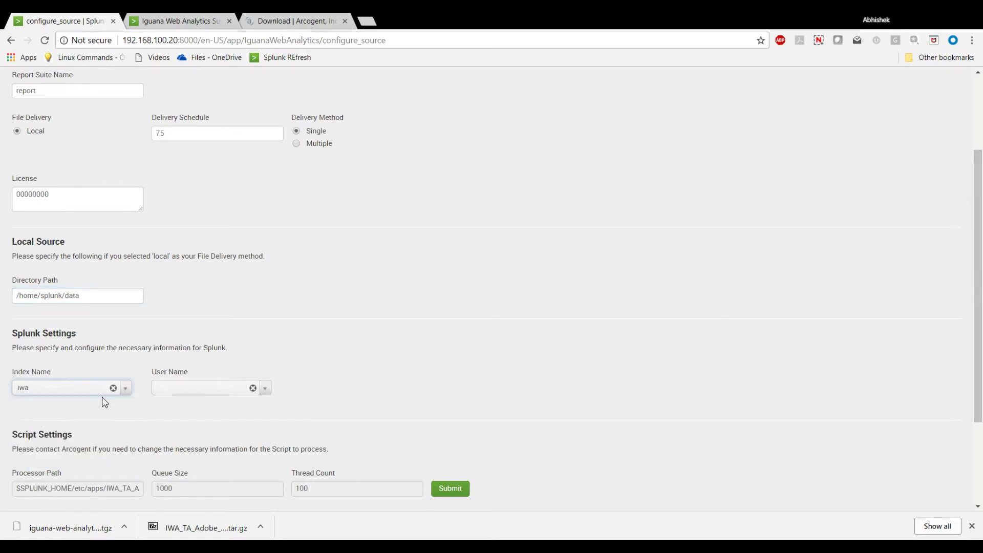
{"action": "left_click", "coordinate": [184, 389]}
{"action": "left_click", "coordinate": [179, 409]}
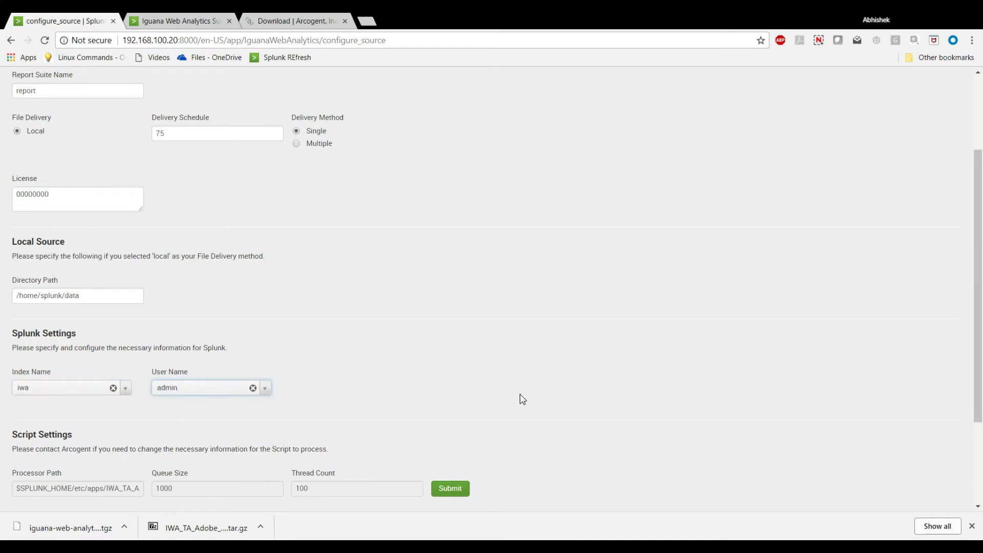
{"action": "scroll", "coordinate": [520, 397], "scroll_direction": "down", "scroll_amount": 2}
{"action": "scroll", "coordinate": [496, 415], "scroll_direction": "up", "scroll_amount": 2}
{"action": "left_click", "coordinate": [444, 495]}
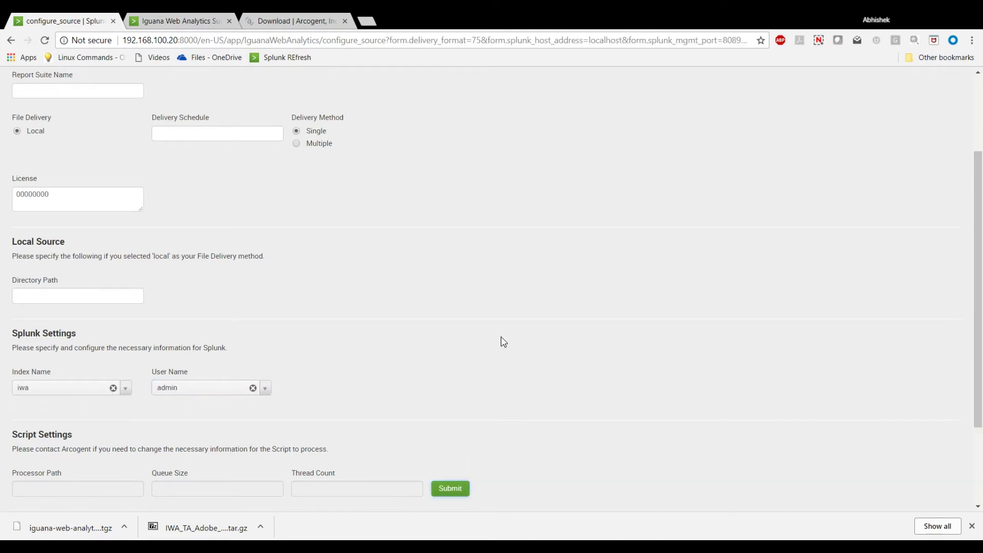
Scroll through the Configuration Record table to check the saved source record.
{"action": "scroll", "coordinate": [503, 342], "scroll_direction": "down", "scroll_amount": 3}
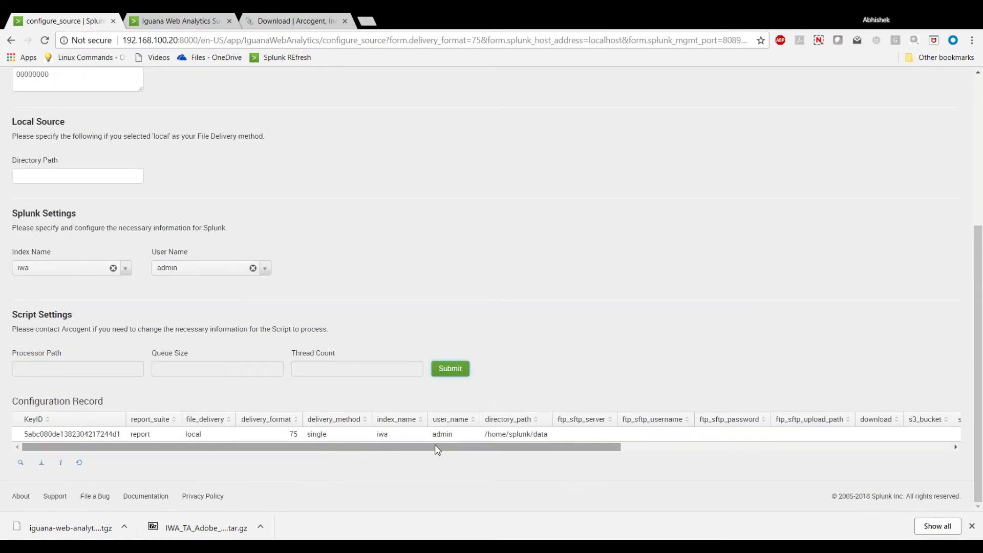
{"action": "scroll", "coordinate": [435, 445], "scroll_direction": "right", "scroll_amount": 3}
{"action": "scroll", "coordinate": [434, 445], "scroll_direction": "right", "scroll_amount": 3}
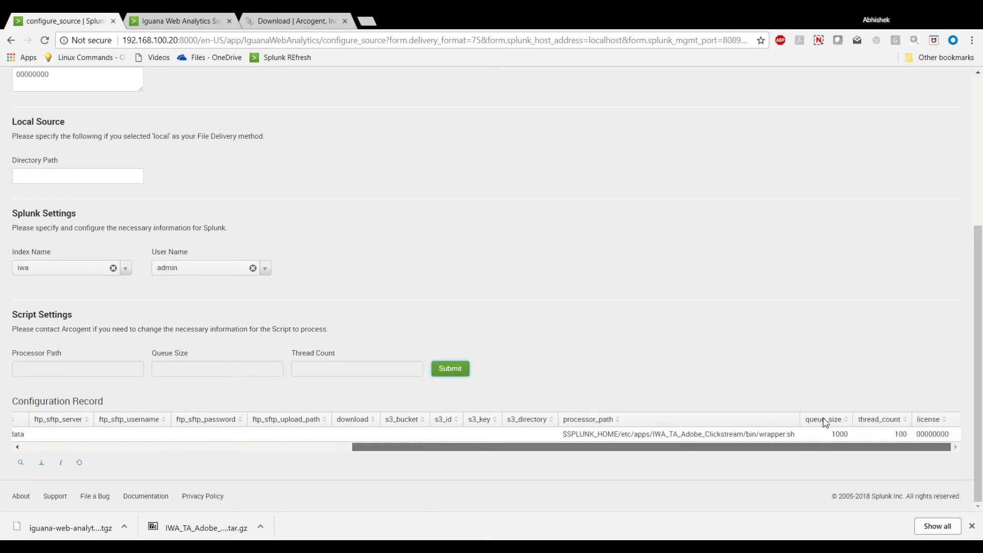
{"action": "scroll", "coordinate": [825, 422], "scroll_direction": "left", "scroll_amount": 6}
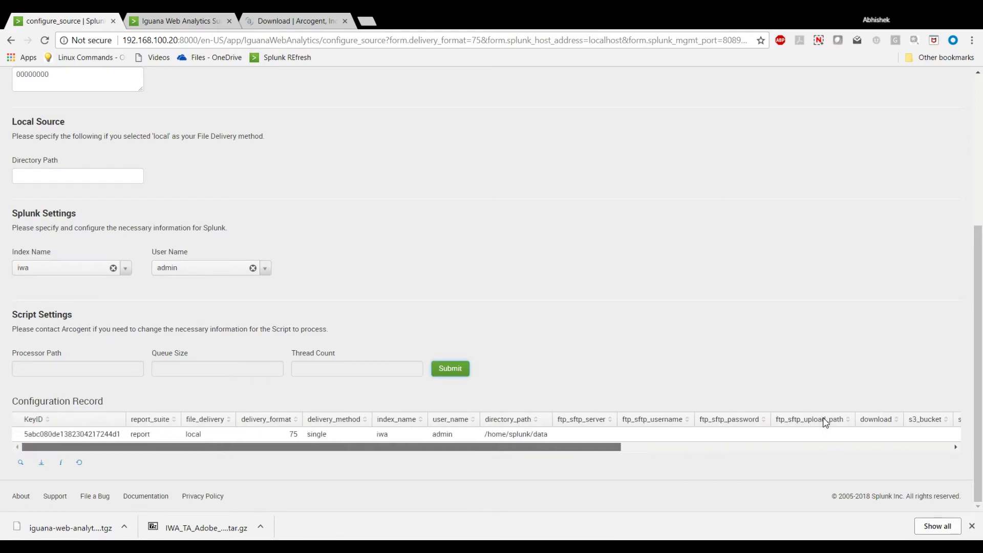
{"action": "scroll", "coordinate": [262, 456], "scroll_direction": "up", "scroll_amount": 5}
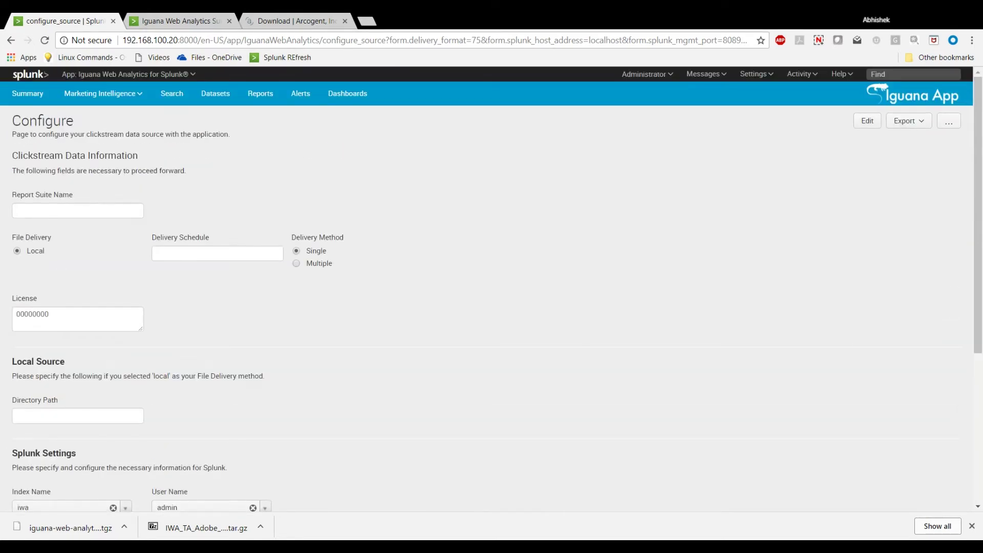
Open the Summary dashboard and browse its Pages Information, Traffic Information and Site KPIs tabs.
{"action": "left_click", "coordinate": [24, 98]}
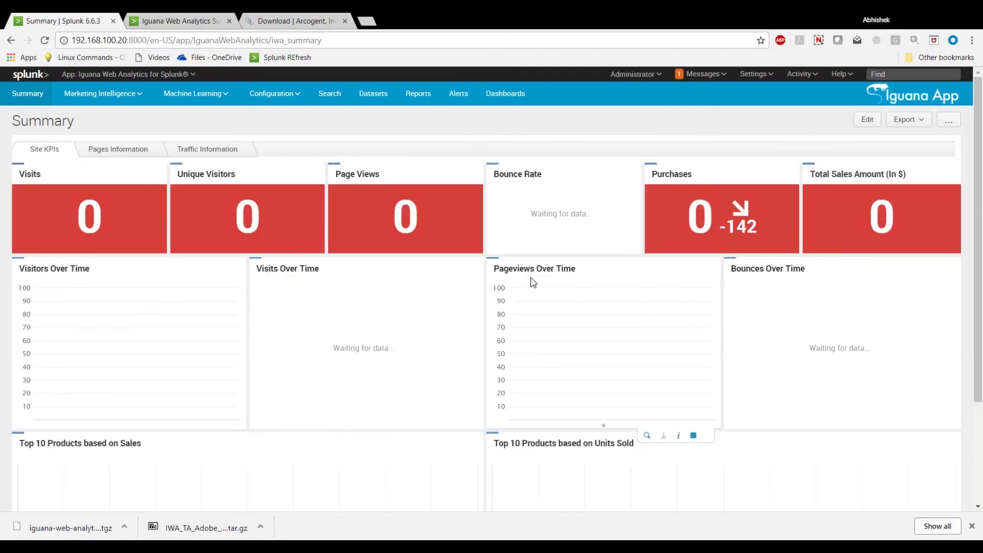
{"action": "scroll", "coordinate": [532, 283], "scroll_direction": "down", "scroll_amount": 1}
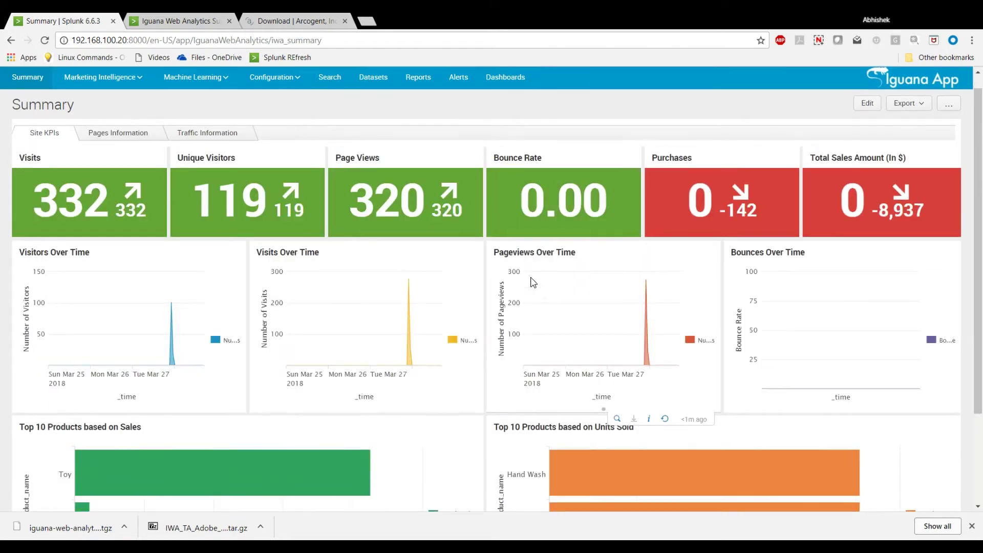
{"action": "left_click", "coordinate": [113, 135]}
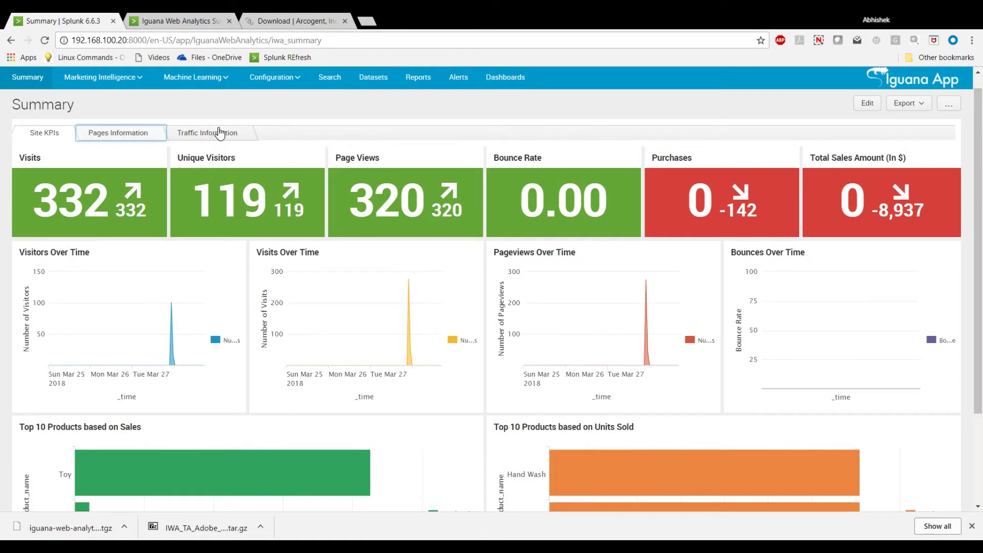
{"action": "left_click", "coordinate": [234, 135]}
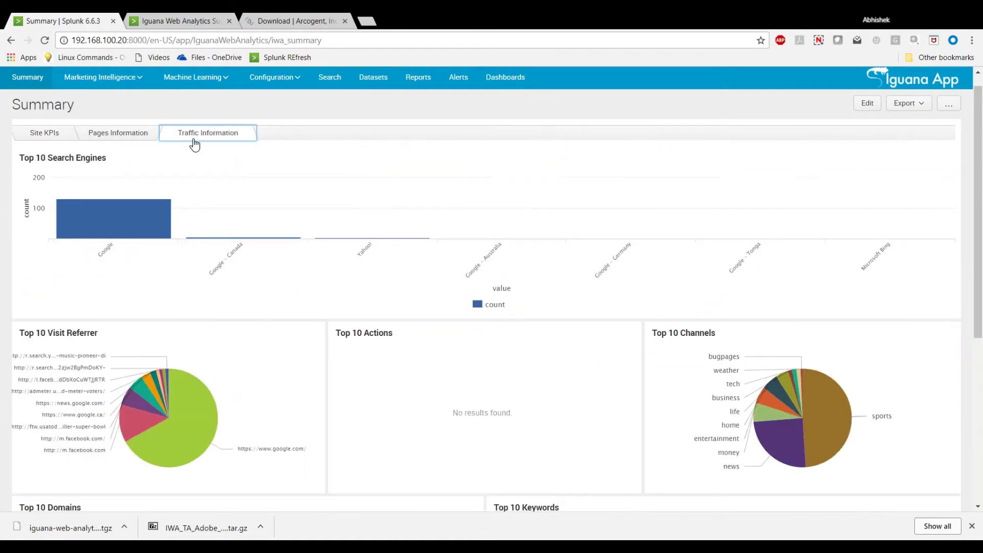
{"action": "left_click", "coordinate": [48, 138]}
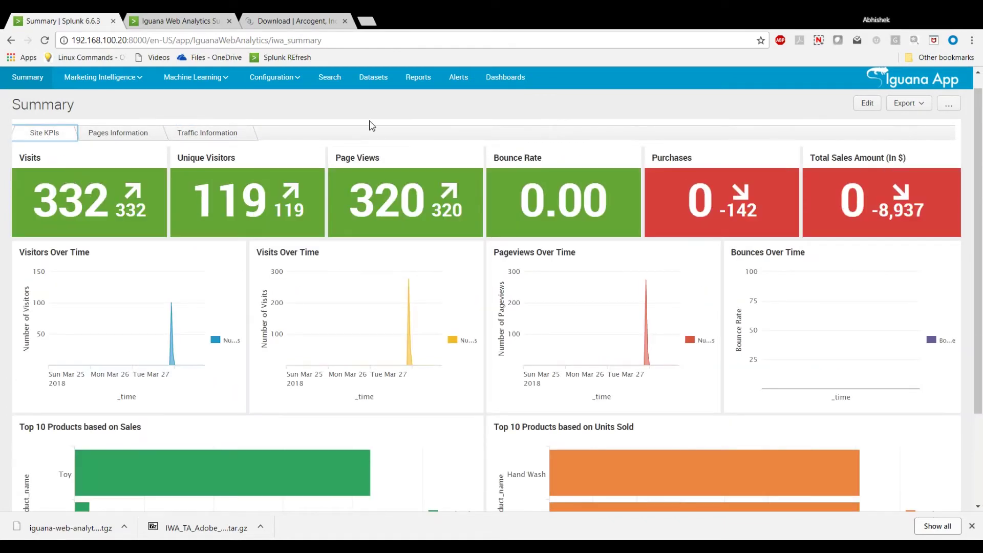
{"action": "left_click", "coordinate": [122, 77]}
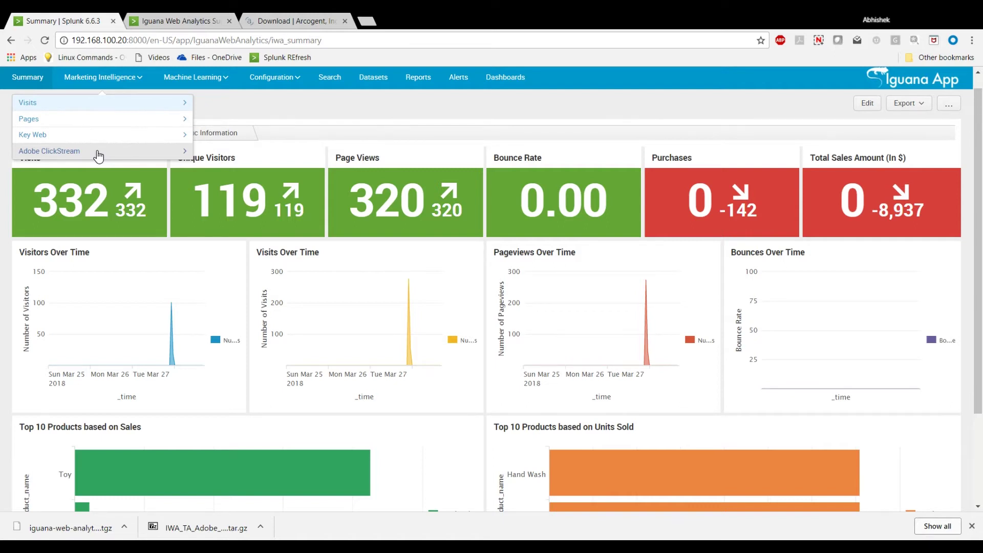
Open the Visit Statistics dashboard under Marketing Intelligence > Visits.
{"action": "left_click", "coordinate": [115, 105]}
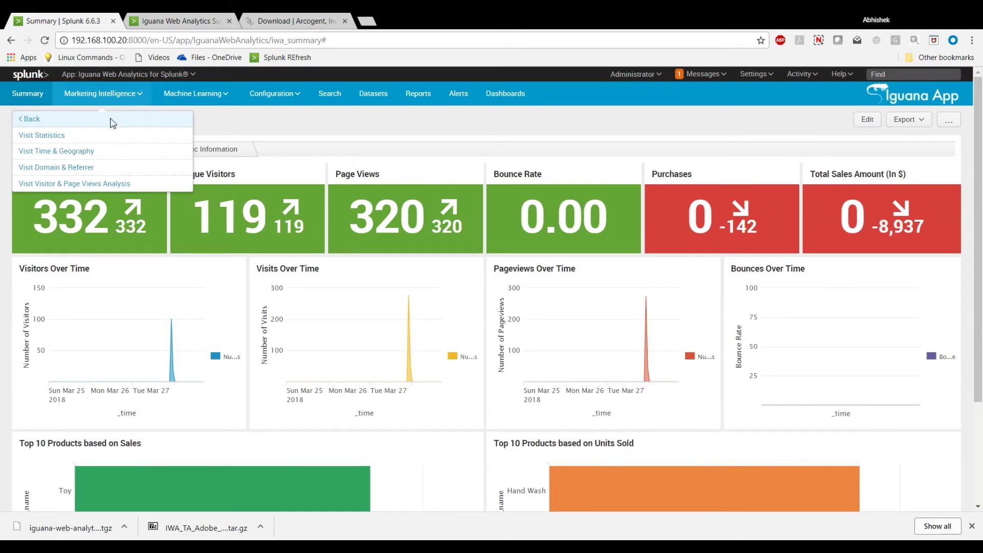
{"action": "left_click", "coordinate": [90, 138]}
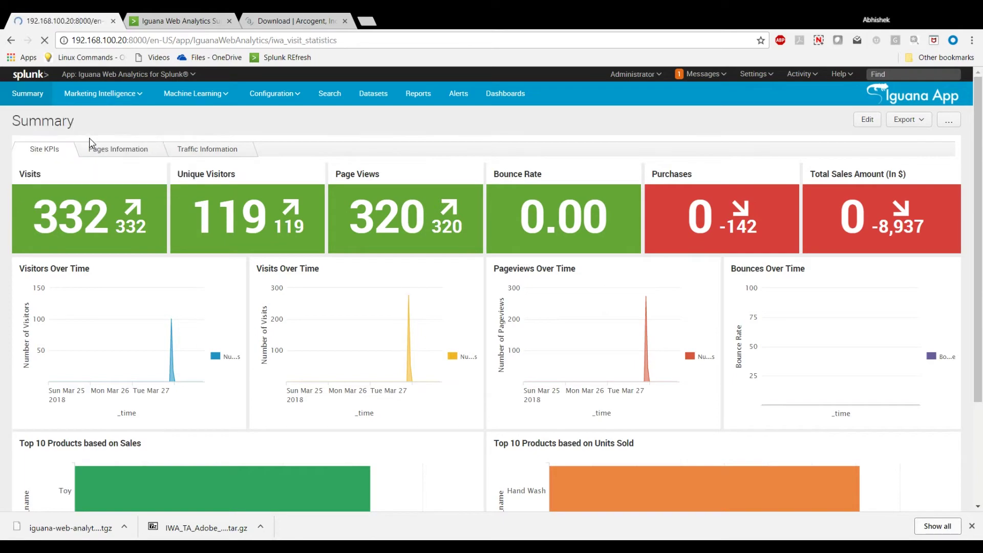
{"action": "scroll", "coordinate": [92, 143], "scroll_direction": "down", "scroll_amount": 3}
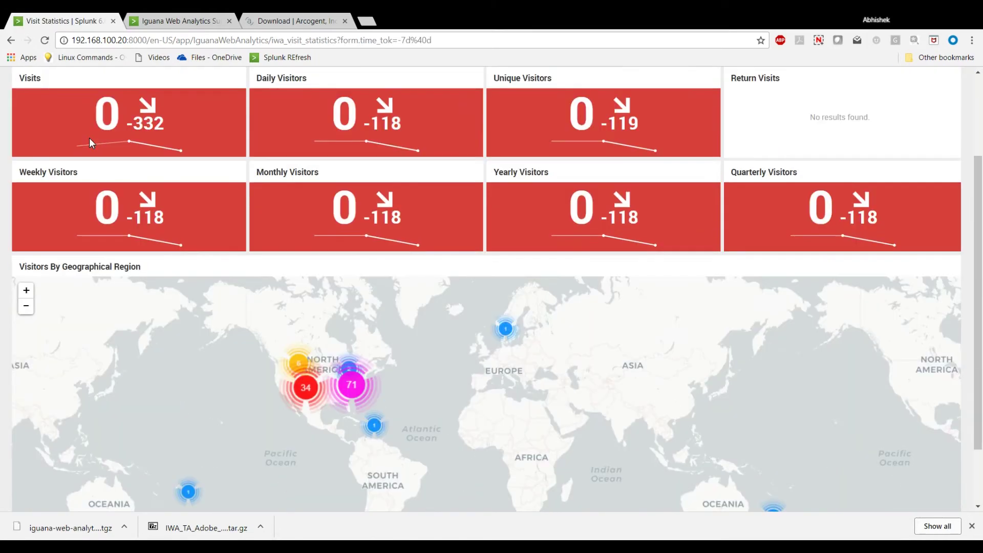
{"action": "scroll", "coordinate": [89, 138], "scroll_direction": "up", "scroll_amount": 3}
Open and scroll through the Visit Time & Geography dashboard.
{"action": "left_click", "coordinate": [88, 98]}
{"action": "mouse_move", "coordinate": [87, 127]}
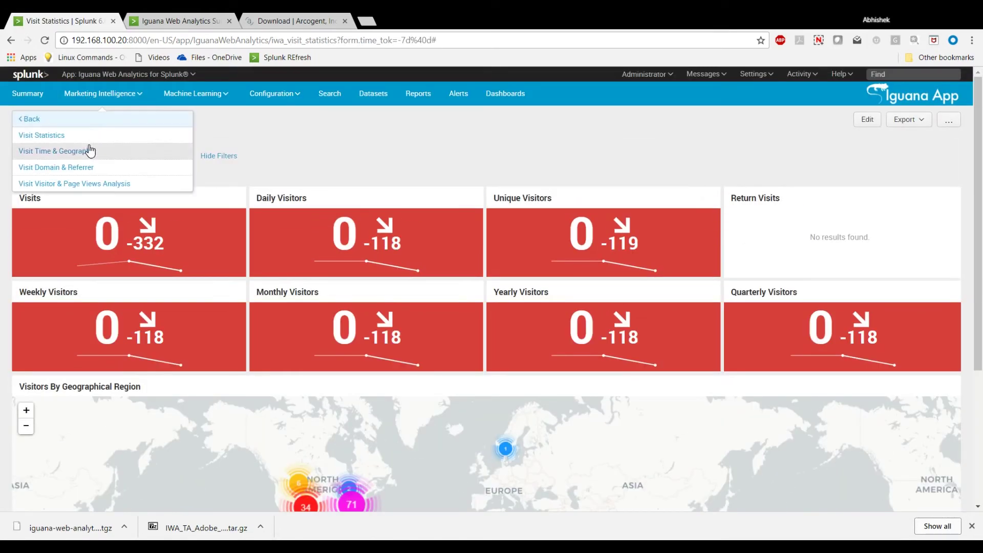
{"action": "left_click", "coordinate": [90, 150]}
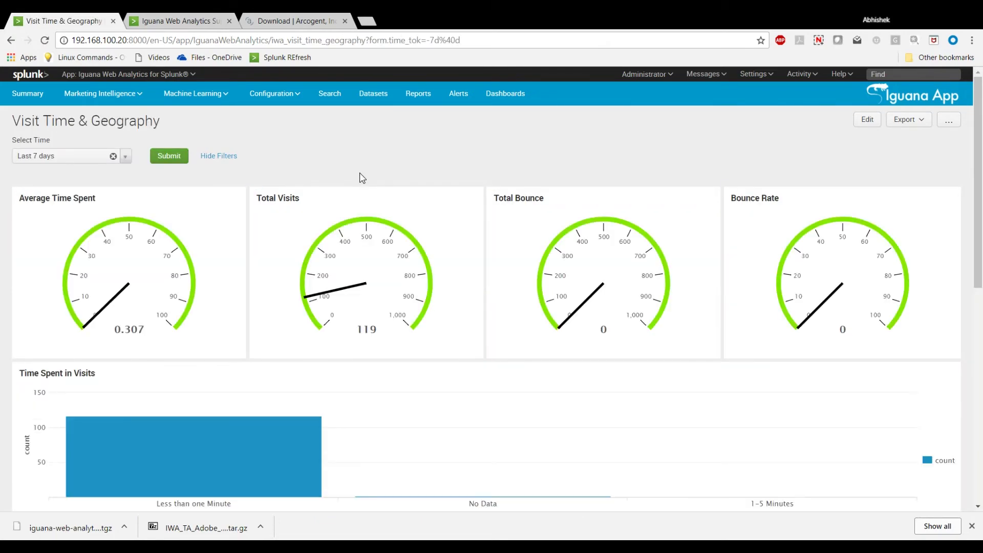
{"action": "scroll", "coordinate": [361, 177], "scroll_direction": "down", "scroll_amount": 5}
{"action": "scroll", "coordinate": [361, 177], "scroll_direction": "down", "scroll_amount": 4}
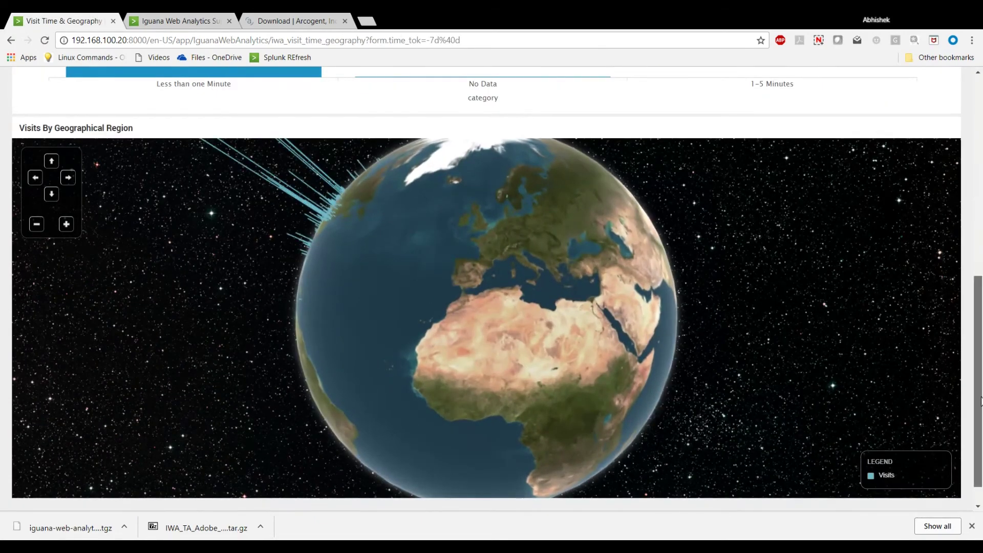
{"action": "scroll", "coordinate": [981, 401], "scroll_direction": "up", "scroll_amount": 6}
{"action": "scroll", "coordinate": [981, 401], "scroll_direction": "up", "scroll_amount": 3}
Open the Visit Domain & Referrer dashboard.
{"action": "left_click", "coordinate": [103, 94]}
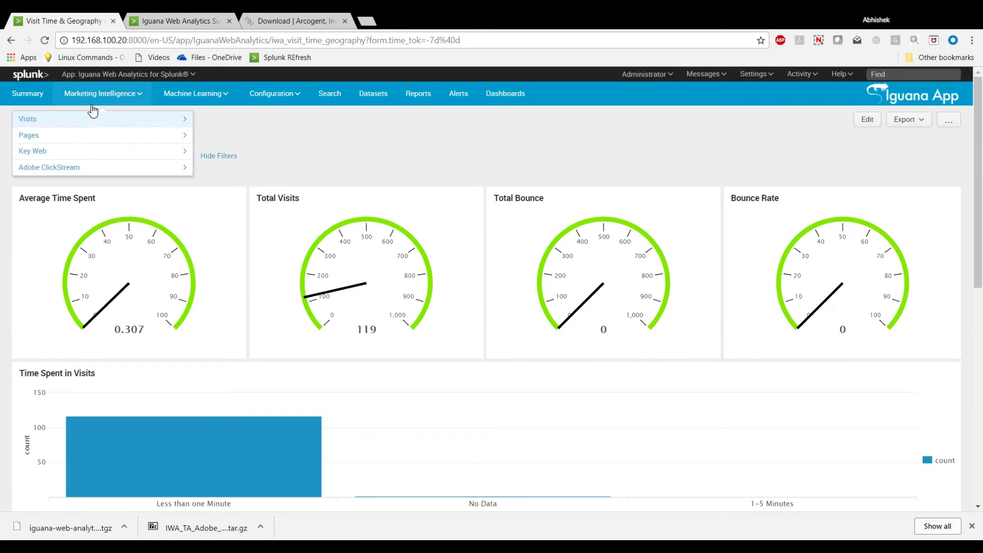
{"action": "left_click", "coordinate": [89, 124]}
{"action": "left_click", "coordinate": [97, 164]}
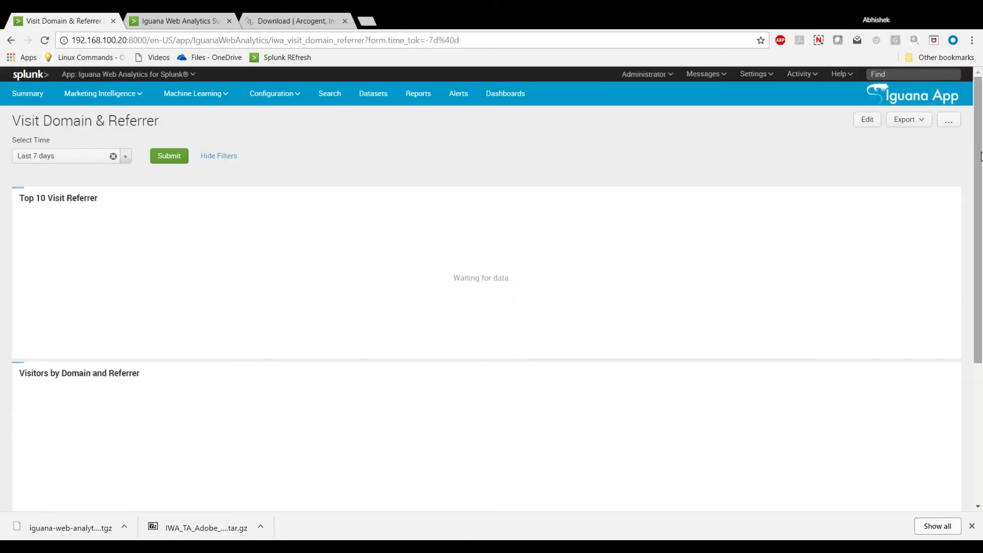
{"action": "scroll", "coordinate": [981, 156], "scroll_direction": "down", "scroll_amount": 5}
{"action": "scroll", "coordinate": [980, 156], "scroll_direction": "up", "scroll_amount": 5}
Open Visit Visitor & Page Views Analysis and rotate its 3D cube to a frontal view.
{"action": "left_click", "coordinate": [123, 93]}
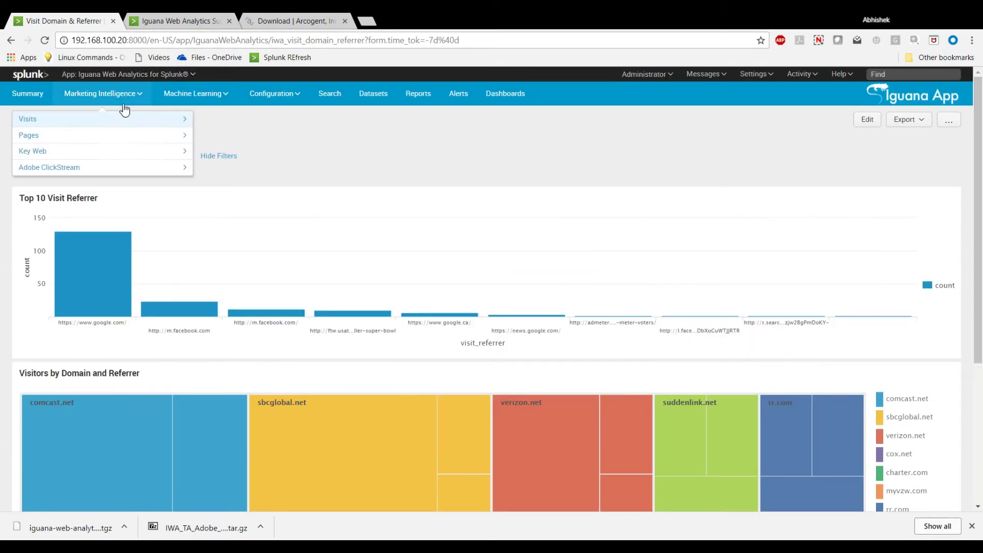
{"action": "left_click", "coordinate": [98, 151]}
{"action": "left_click", "coordinate": [60, 184]}
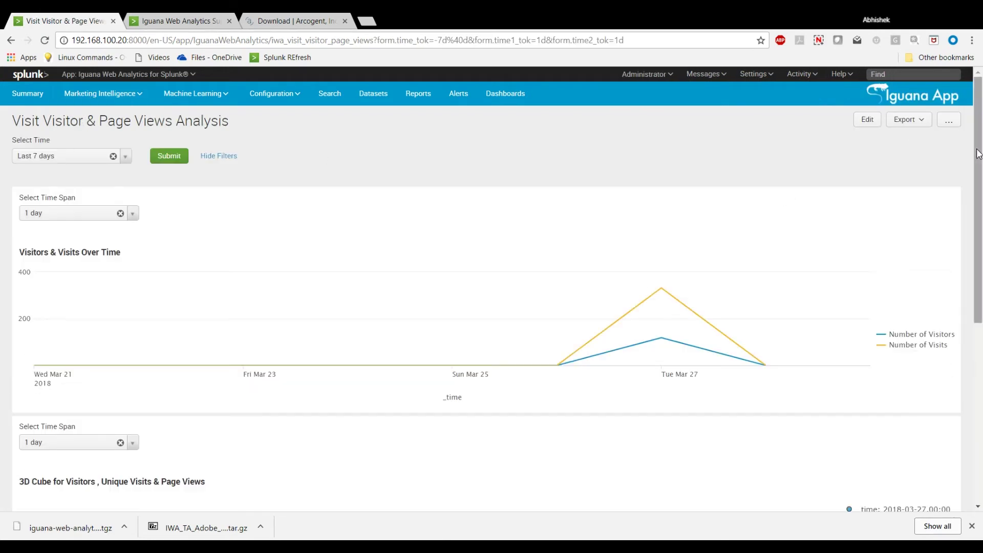
{"action": "scroll", "coordinate": [978, 154], "scroll_direction": "down", "scroll_amount": 5}
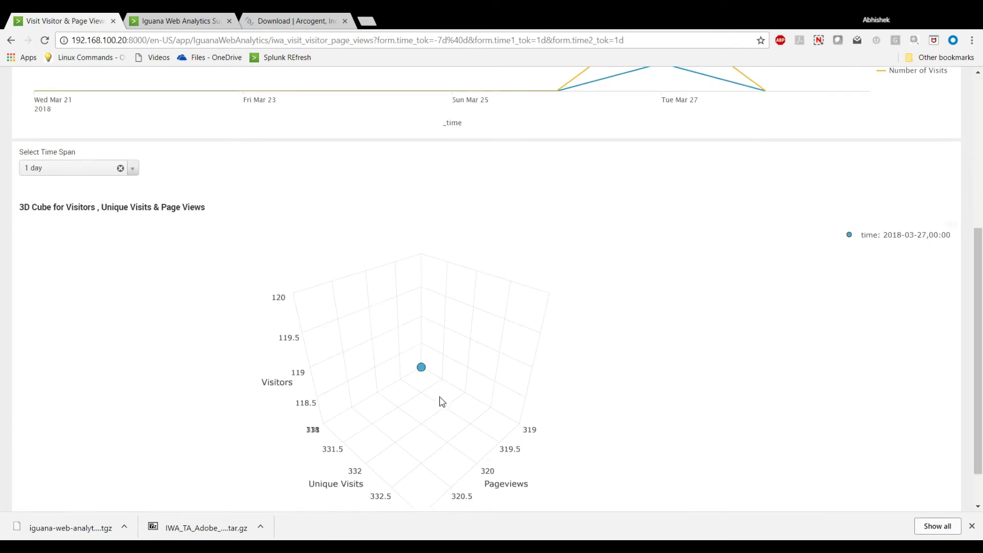
{"action": "left_click_drag", "start_coordinate": [420, 364], "coordinate": [849, 328]}
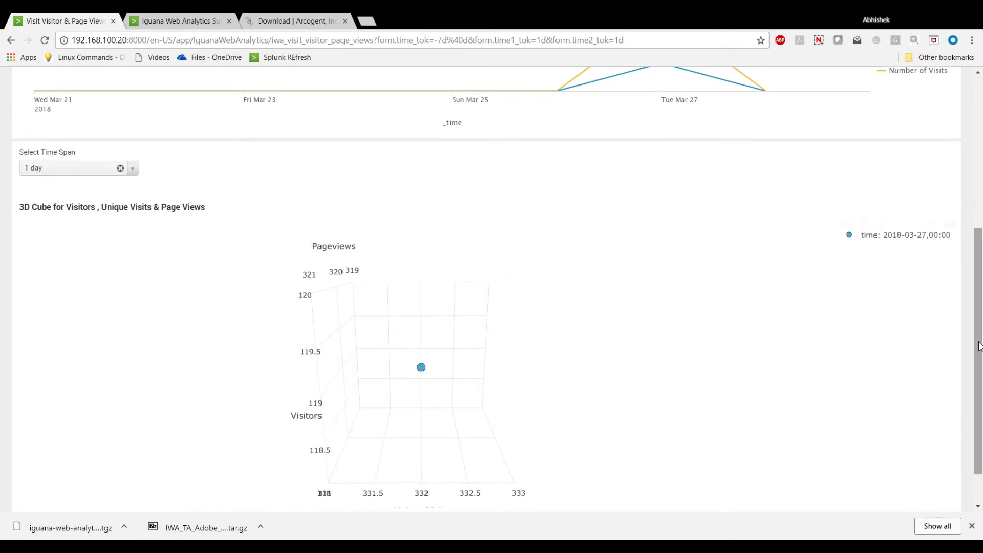
{"action": "left_click_drag", "start_coordinate": [979, 346], "coordinate": [980, 187]}
Try another time span, then set it back to 1 day.
{"action": "left_click", "coordinate": [76, 214]}
{"action": "left_click", "coordinate": [48, 250]}
{"action": "left_click", "coordinate": [76, 213]}
{"action": "left_click", "coordinate": [35, 261]}
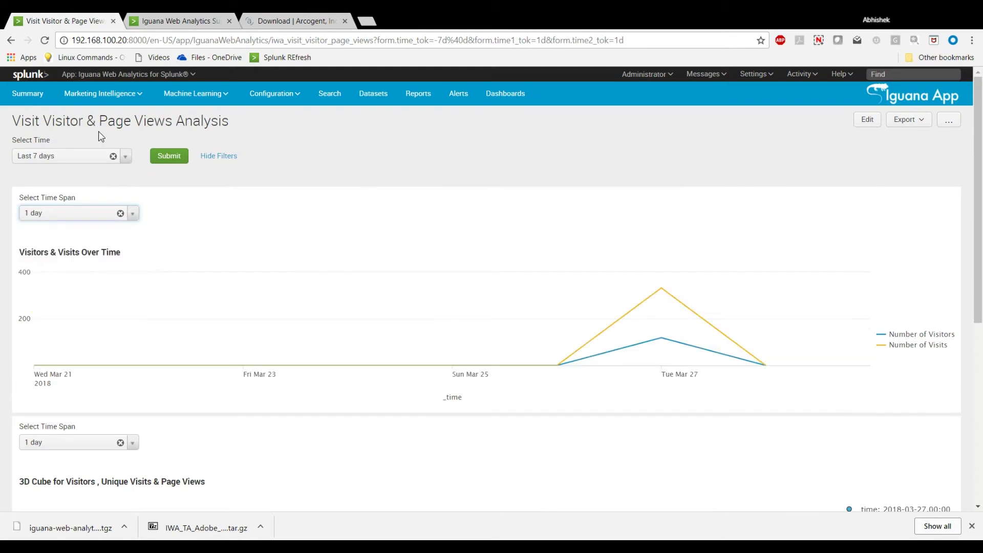
{"action": "left_click", "coordinate": [102, 93]}
{"action": "left_click", "coordinate": [107, 121]}
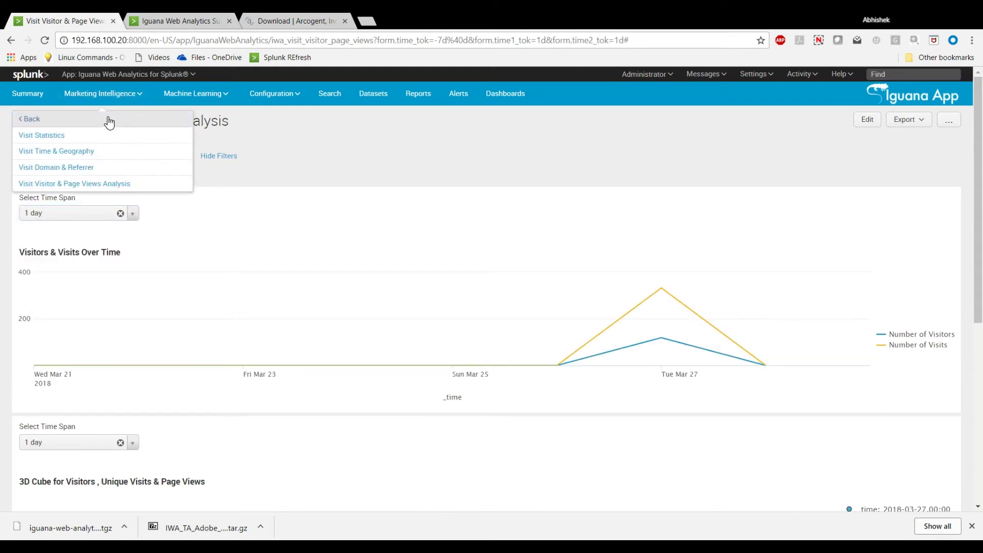
Browse the Pages and Key Web dashboard lists, then open Adobe ClickStream > Purchase Statistics.
{"action": "left_click", "coordinate": [109, 121]}
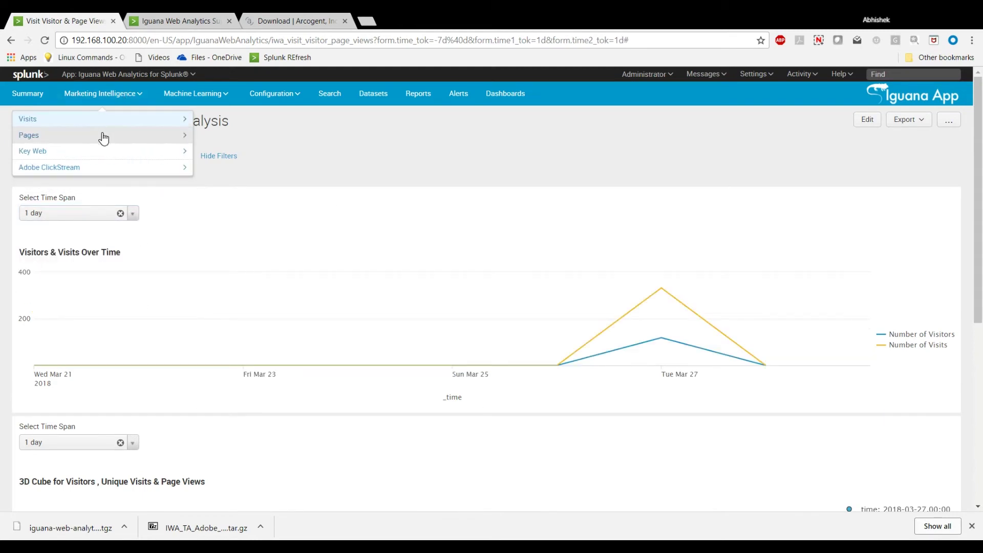
{"action": "left_click", "coordinate": [91, 137]}
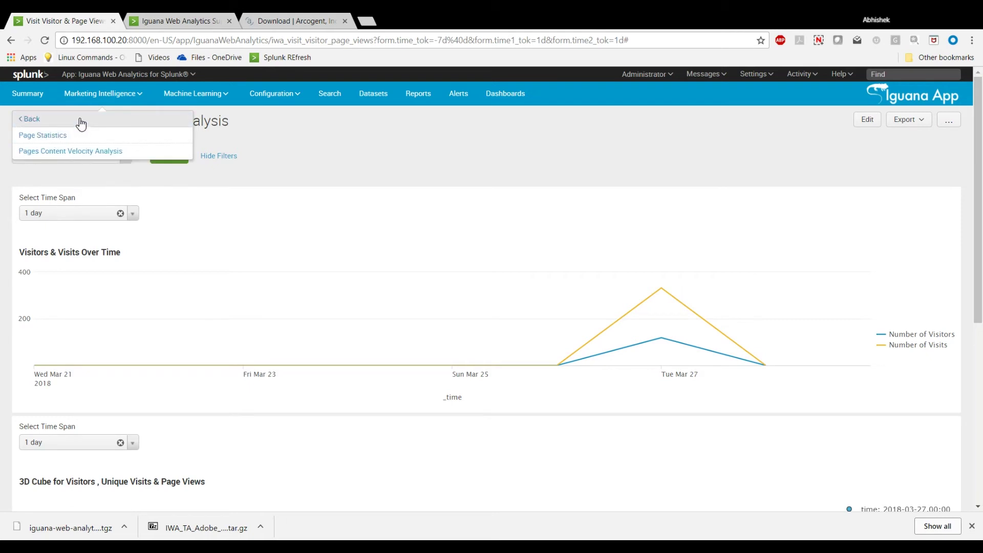
{"action": "left_click", "coordinate": [81, 123]}
{"action": "left_click", "coordinate": [75, 150]}
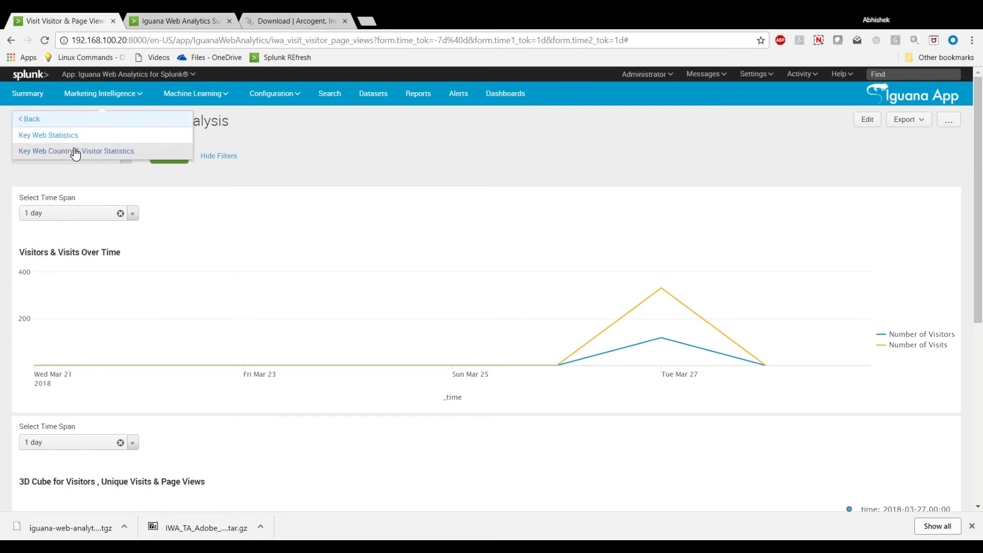
{"action": "left_click", "coordinate": [69, 119]}
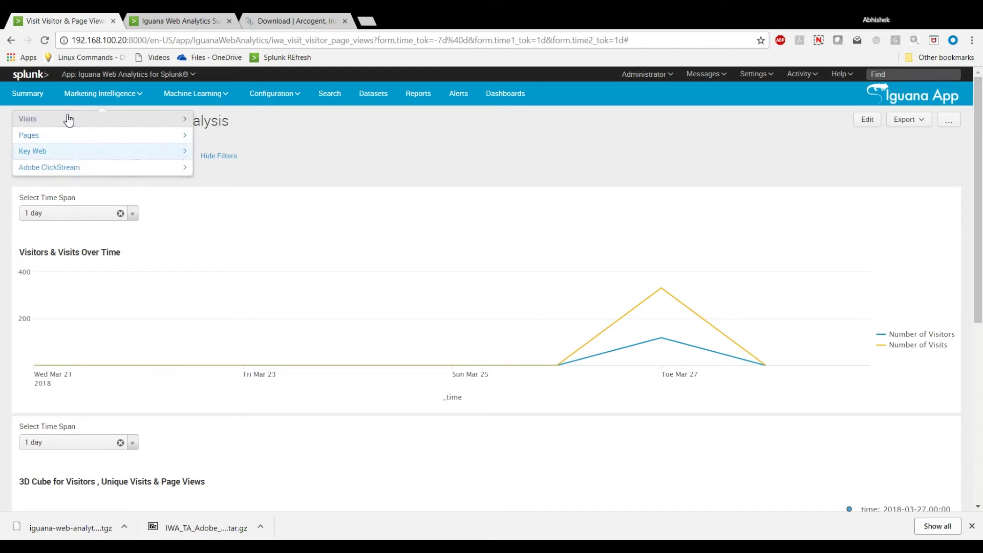
{"action": "left_click", "coordinate": [77, 169]}
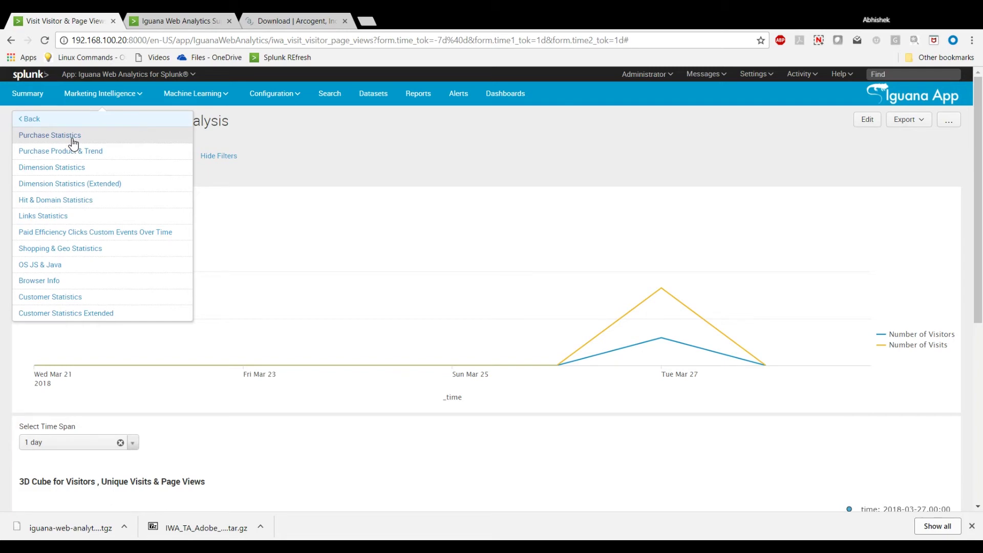
{"action": "left_click", "coordinate": [74, 141]}
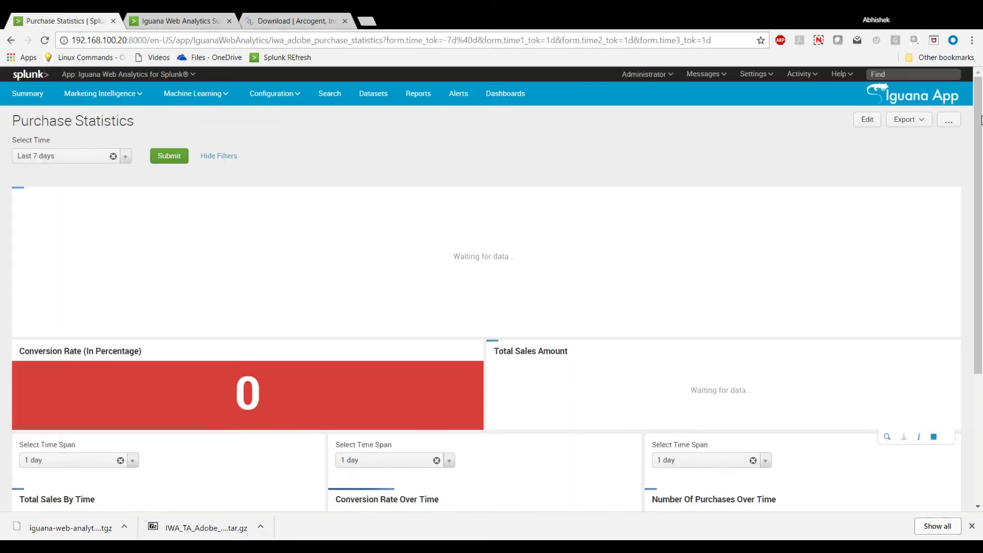
Set the Conversion Rate Over Time chart's time span to 4 hours.
{"action": "scroll", "coordinate": [981, 113], "scroll_direction": "down", "scroll_amount": 1}
{"action": "scroll", "coordinate": [981, 113], "scroll_direction": "down", "scroll_amount": 3}
{"action": "left_click", "coordinate": [369, 286]}
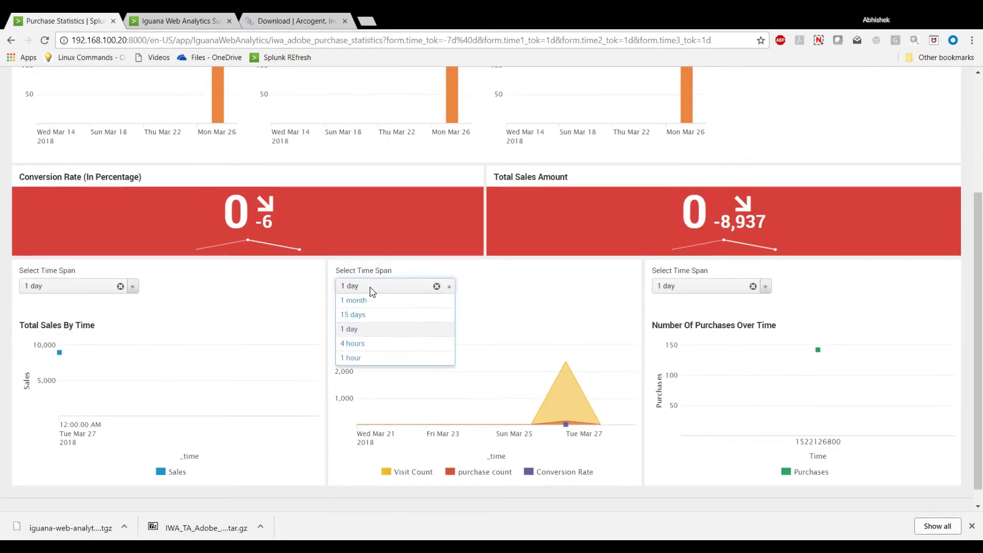
{"action": "left_click", "coordinate": [367, 314]}
{"action": "left_click", "coordinate": [369, 289]}
{"action": "left_click", "coordinate": [365, 300]}
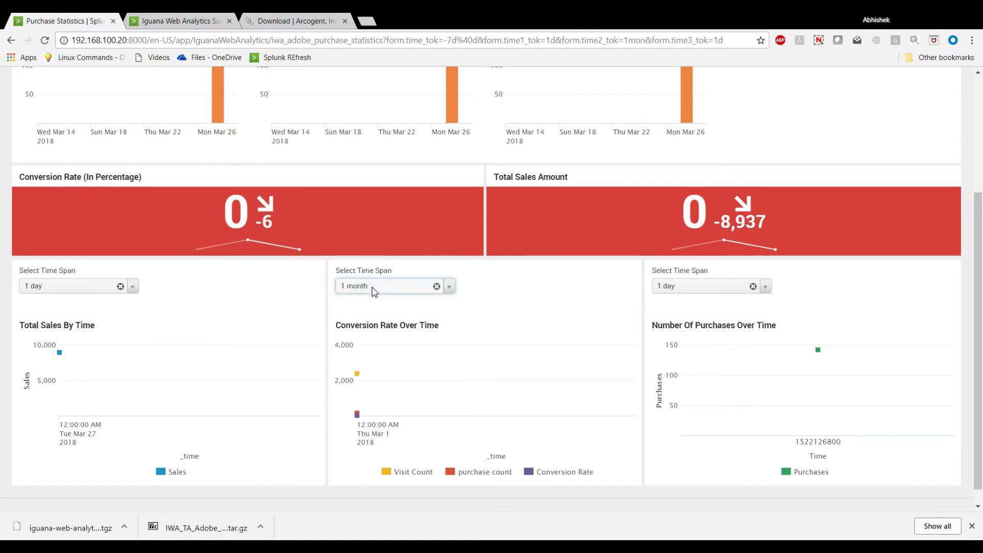
{"action": "left_click", "coordinate": [372, 288]}
{"action": "left_click", "coordinate": [365, 328]}
{"action": "left_click", "coordinate": [369, 288]}
{"action": "left_click", "coordinate": [359, 342]}
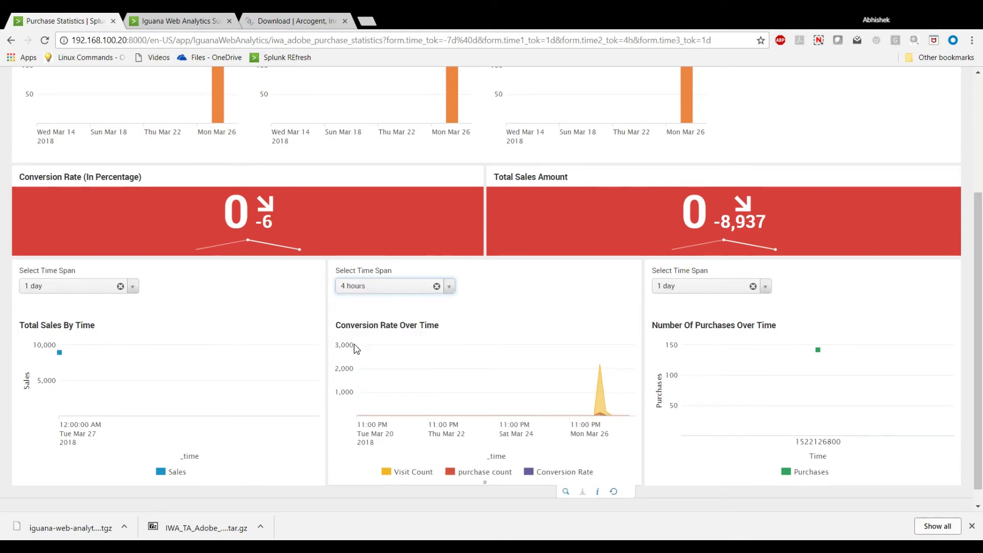
Check the overall time range choices, then open the Dimension Statistics dashboard.
{"action": "scroll", "coordinate": [981, 292], "scroll_direction": "up", "scroll_amount": 3}
{"action": "left_click", "coordinate": [75, 158]}
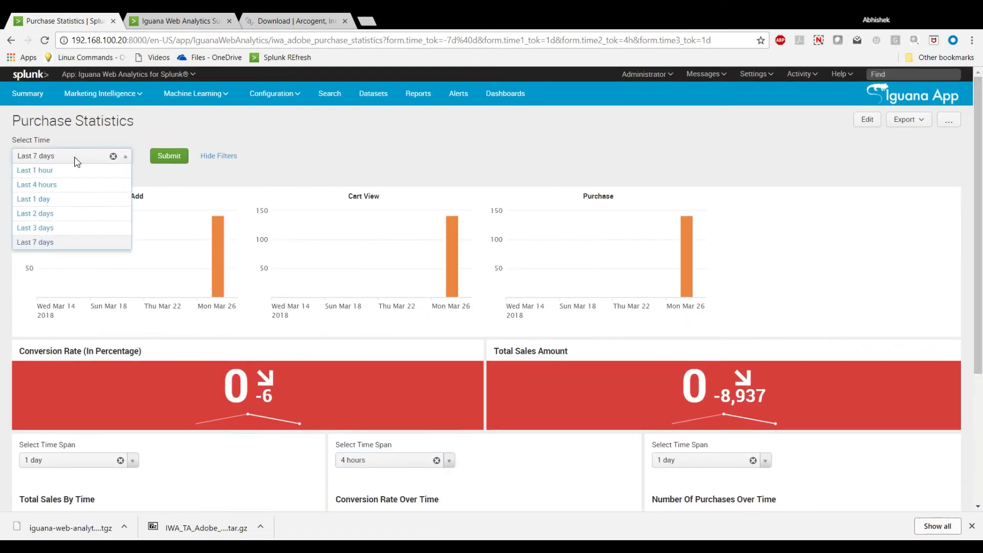
{"action": "left_click", "coordinate": [104, 94]}
{"action": "left_click", "coordinate": [105, 95]}
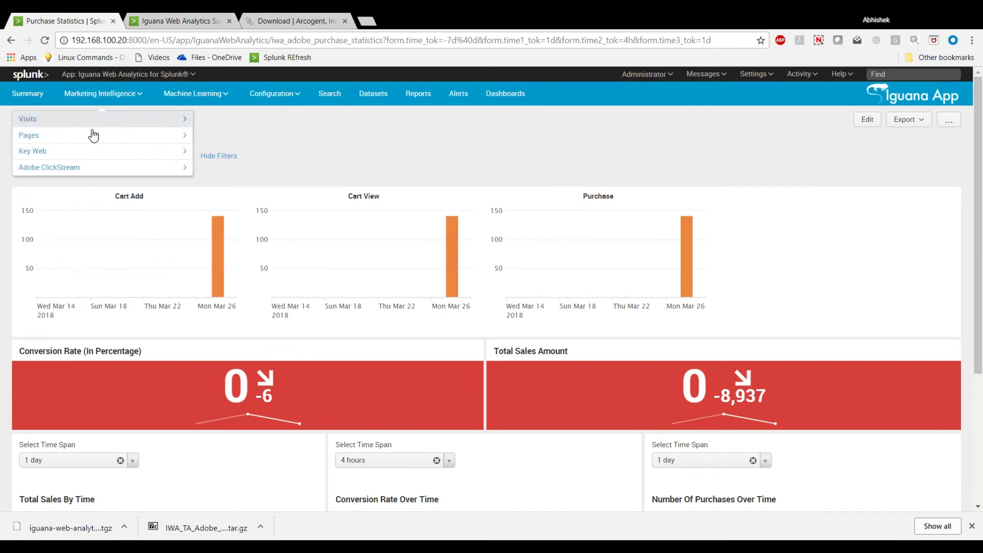
{"action": "left_click", "coordinate": [79, 154]}
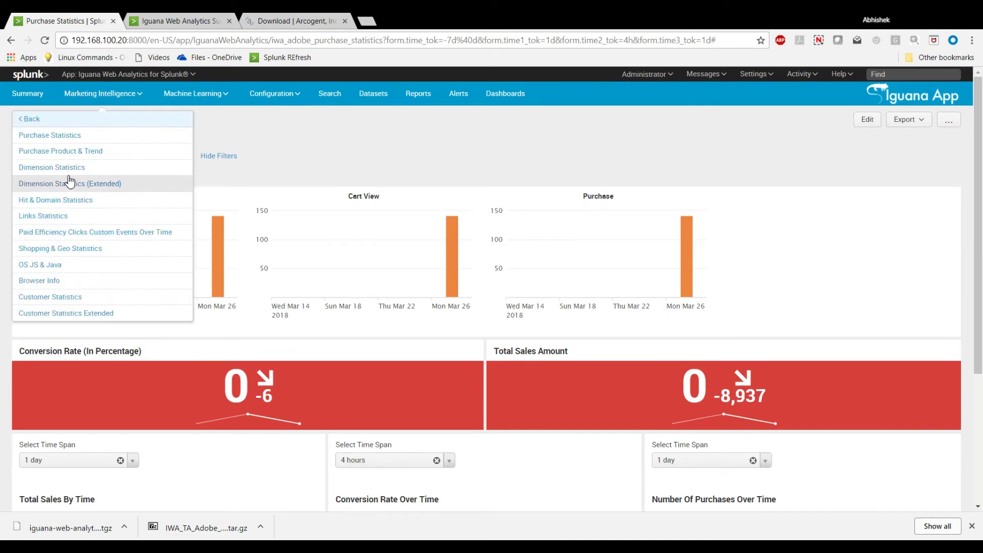
{"action": "left_click", "coordinate": [68, 168]}
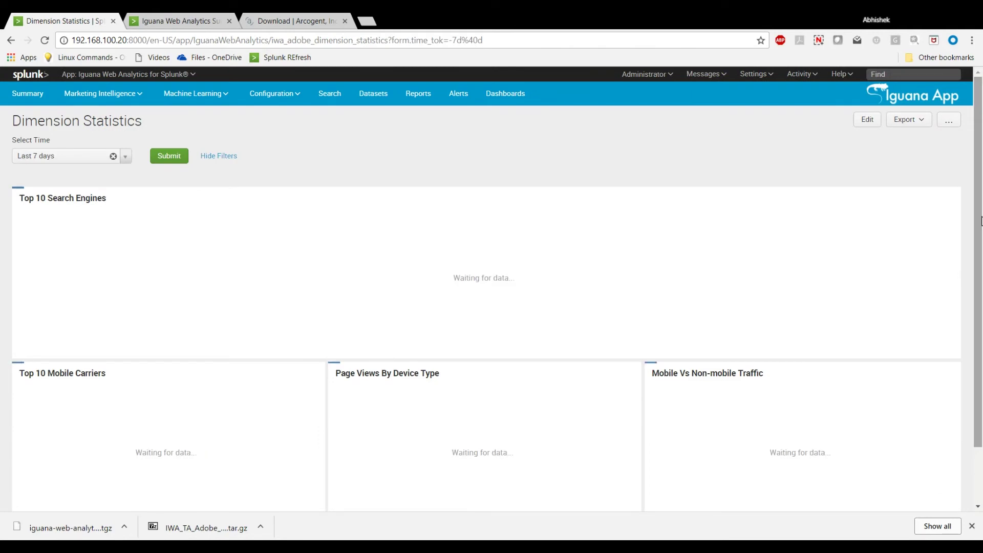
{"action": "left_click", "coordinate": [135, 100]}
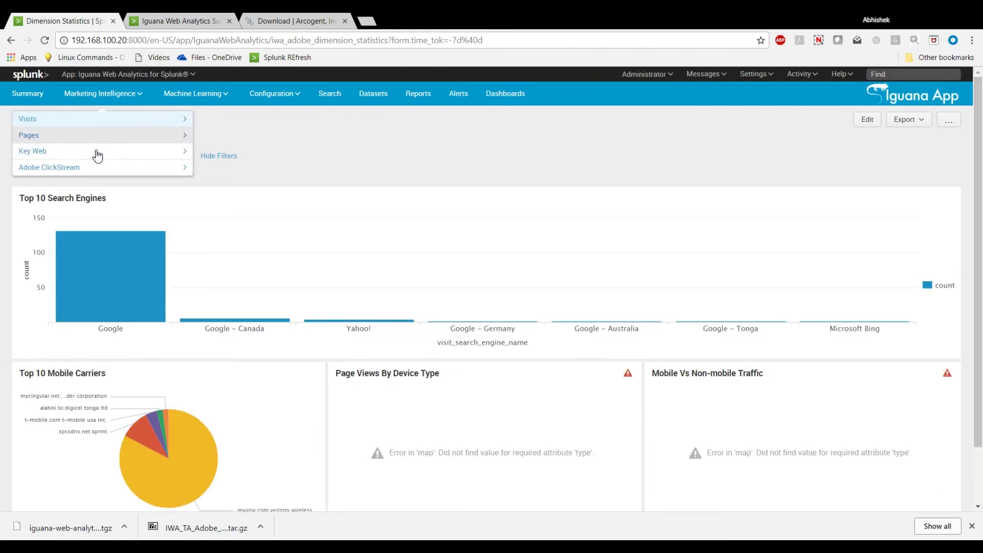
{"action": "left_click", "coordinate": [88, 167]}
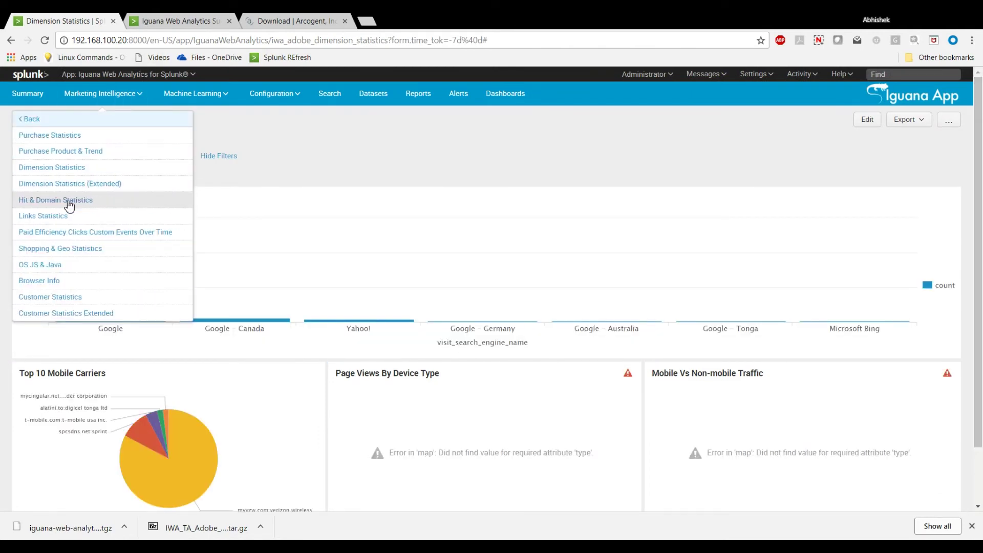
Open the Shopping & Geo Statistics dashboard, then the OS JS & Java dashboard.
{"action": "left_click", "coordinate": [59, 250]}
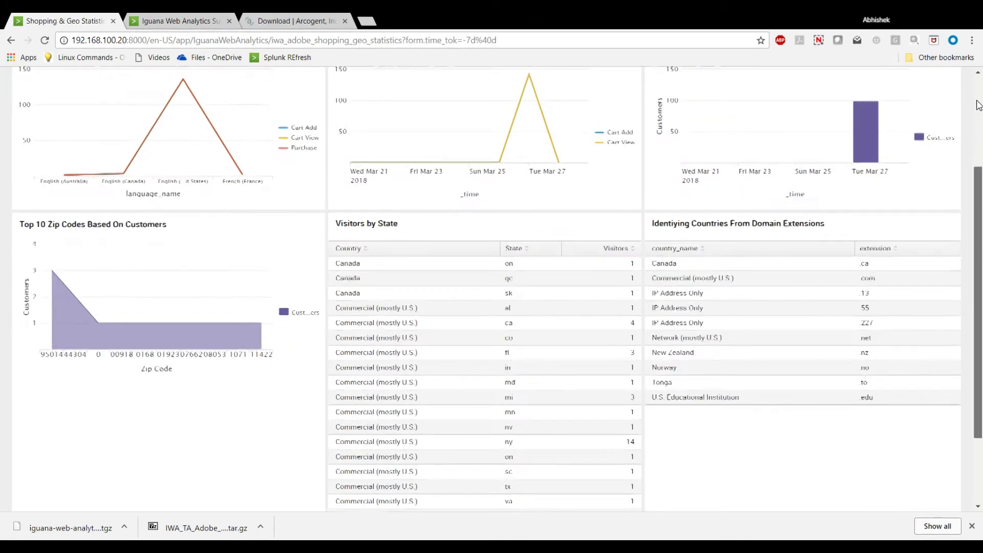
{"action": "left_click_drag", "start_coordinate": [978, 105], "coordinate": [979, 76]}
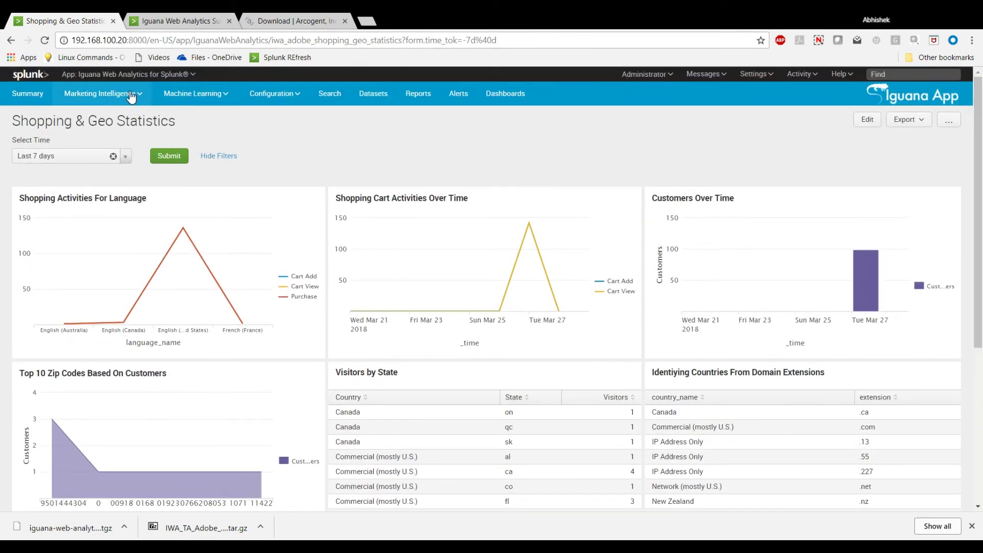
{"action": "left_click", "coordinate": [103, 93]}
{"action": "left_click", "coordinate": [84, 169]}
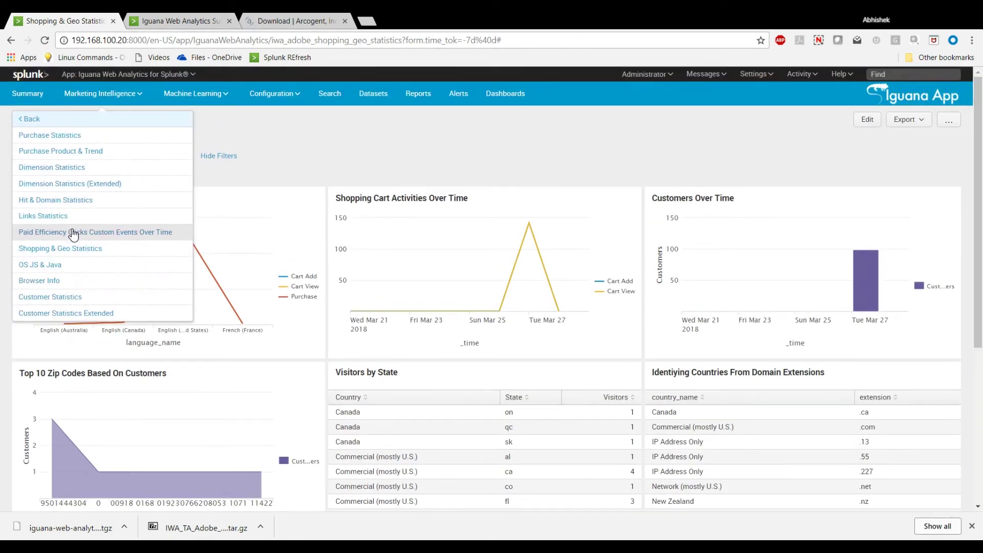
{"action": "left_click", "coordinate": [68, 269]}
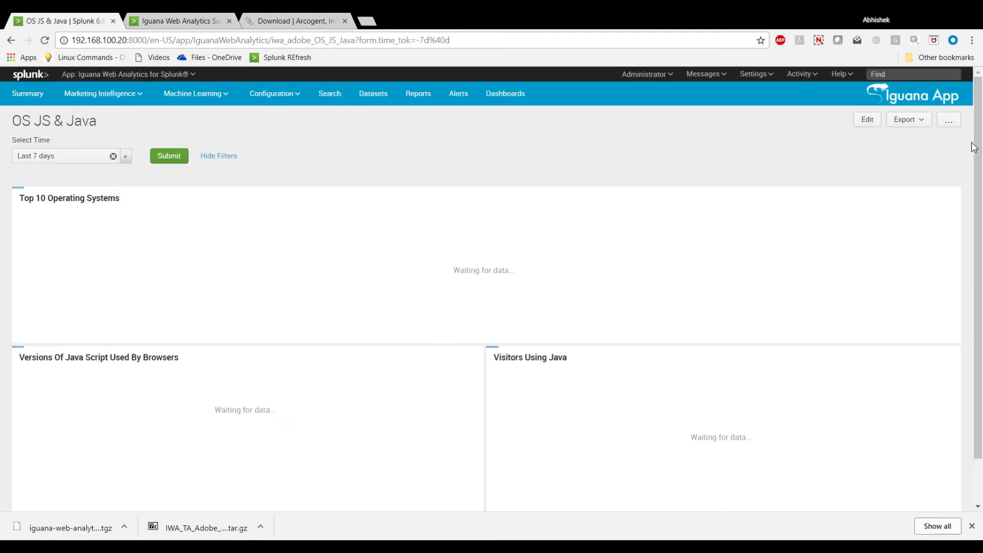
{"action": "scroll", "coordinate": [981, 142], "scroll_direction": "down", "scroll_amount": 1}
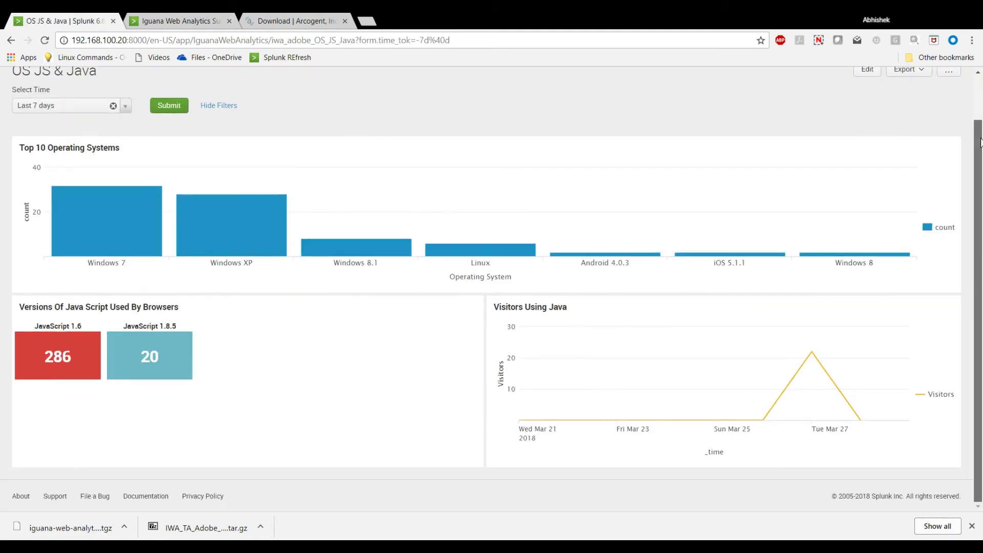
{"action": "scroll", "coordinate": [981, 142], "scroll_direction": "up", "scroll_amount": 1}
Open the Adobe ClickStream Browser Info dashboard and scroll through it.
{"action": "left_click", "coordinate": [102, 93]}
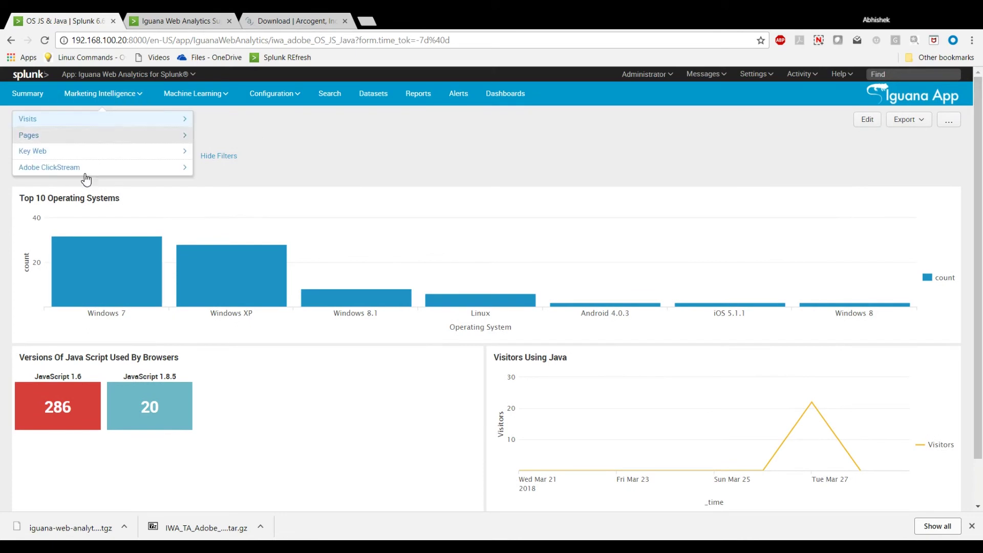
{"action": "left_click", "coordinate": [73, 169]}
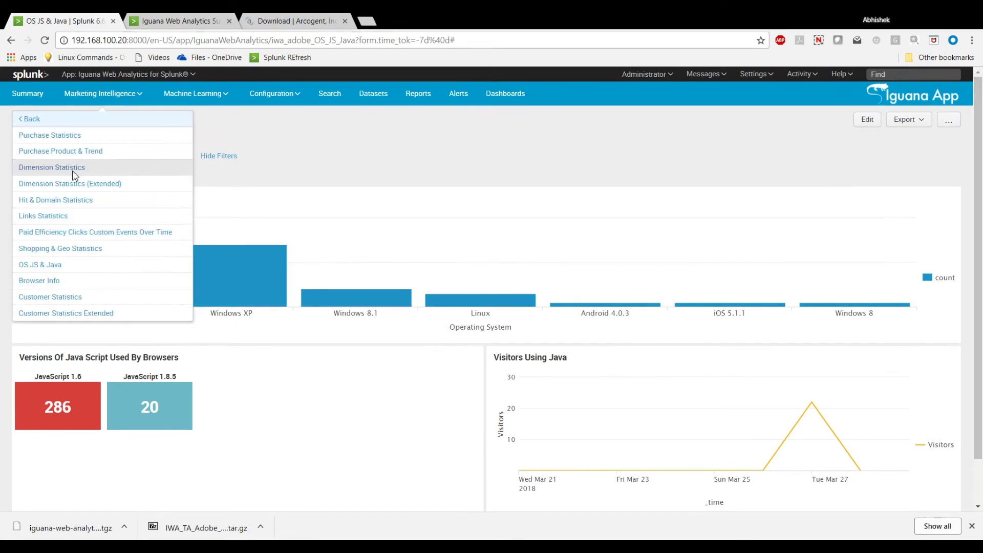
{"action": "left_click", "coordinate": [34, 286]}
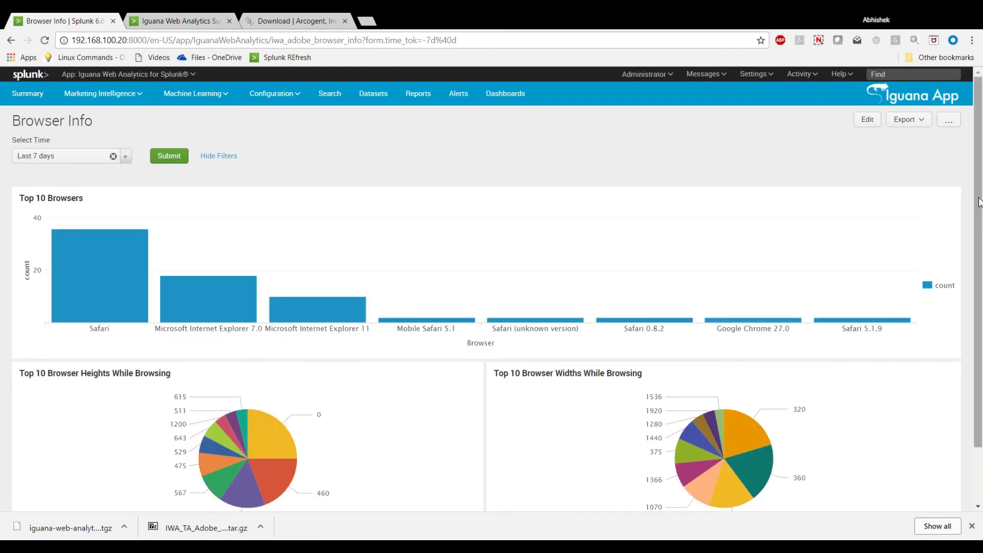
{"action": "scroll", "coordinate": [979, 201], "scroll_direction": "down", "scroll_amount": 2}
{"action": "scroll", "coordinate": [979, 202], "scroll_direction": "up", "scroll_amount": 2}
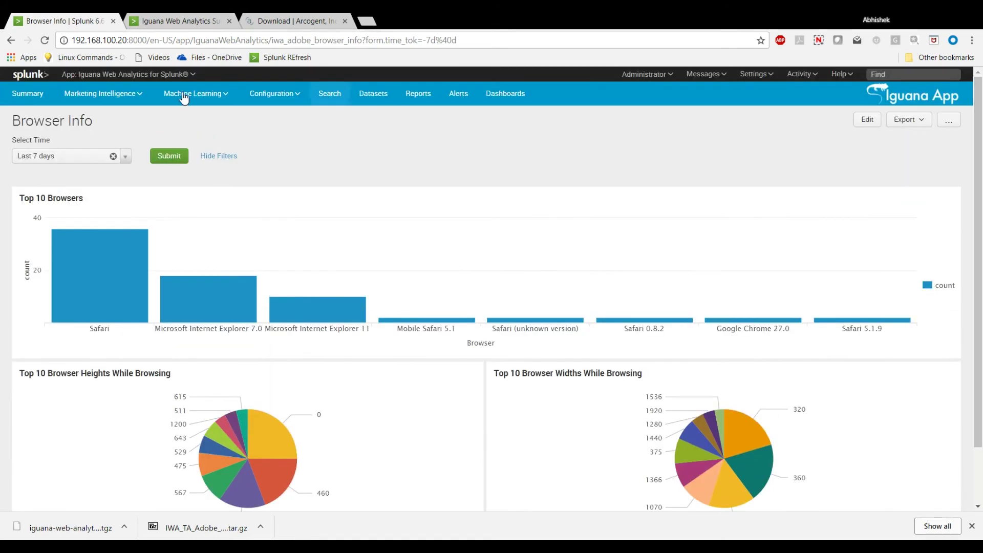
View the Customer Statistics dashboard showing 99 unique and 0 return customers.
{"action": "left_click", "coordinate": [135, 92]}
{"action": "left_click", "coordinate": [66, 169]}
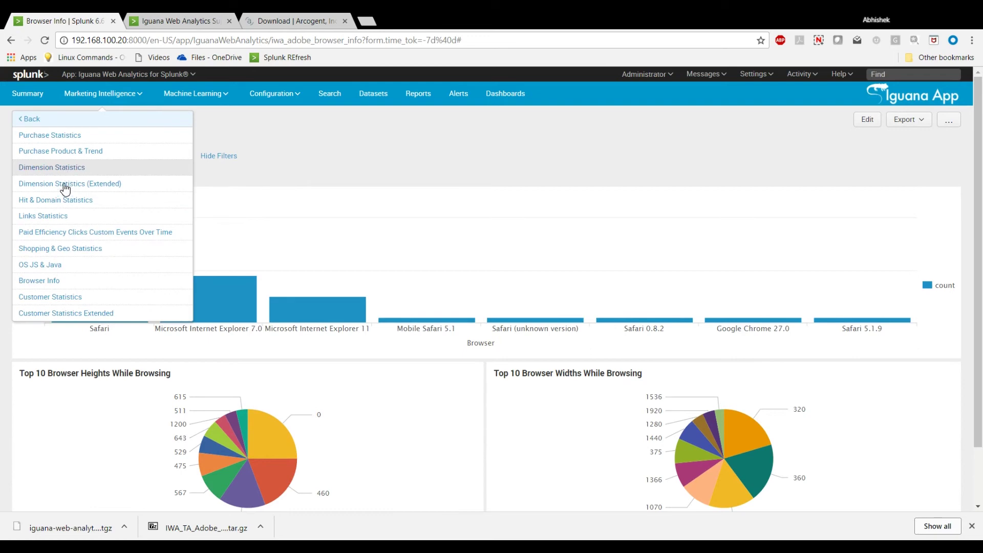
{"action": "left_click", "coordinate": [47, 297]}
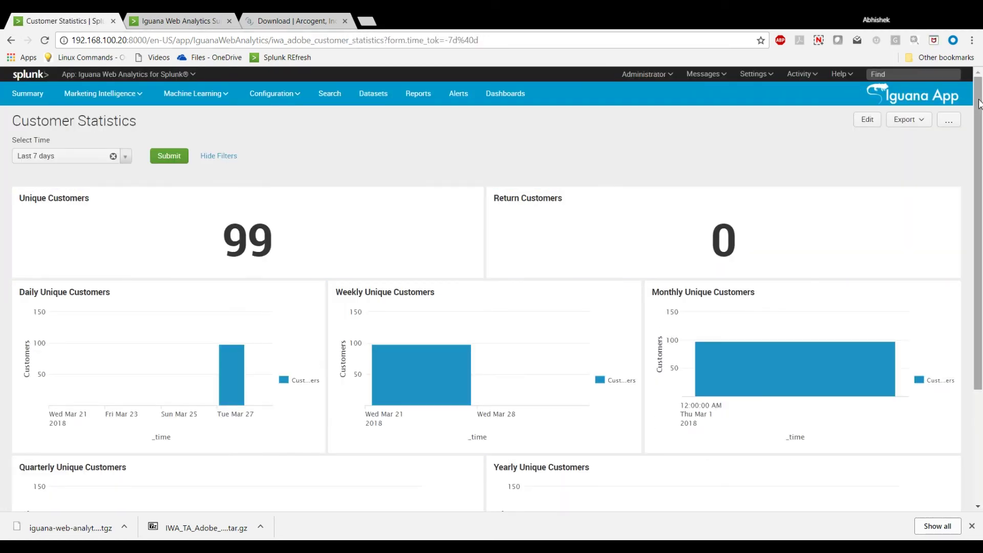
{"action": "scroll", "coordinate": [980, 104], "scroll_direction": "down", "scroll_amount": 2}
{"action": "scroll", "coordinate": [979, 104], "scroll_direction": "up", "scroll_amount": 2}
Open the Customer Statistics Extended dashboard from Adobe ClickStream.
{"action": "left_click", "coordinate": [102, 93]}
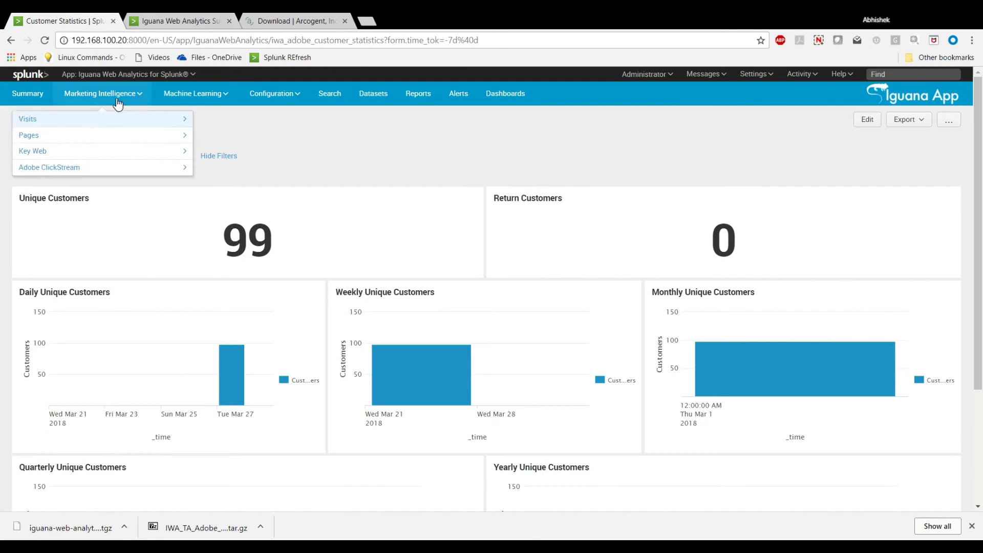
{"action": "left_click", "coordinate": [73, 169]}
{"action": "left_click", "coordinate": [61, 313]}
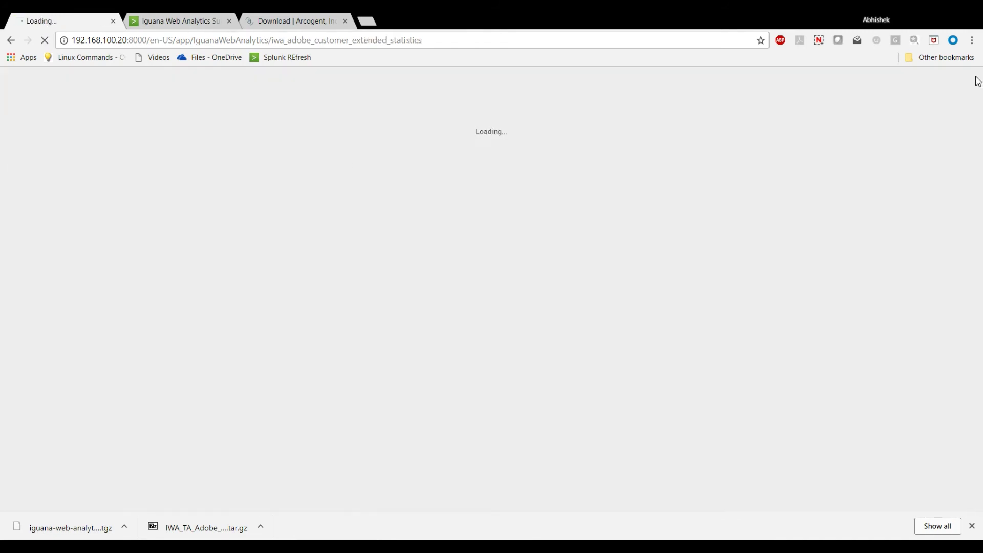
Scroll through the Customer Statistics Extended dashboard, then bring up Machine Learning's forecasting analyses.
{"action": "scroll", "coordinate": [980, 134], "scroll_direction": "down", "scroll_amount": 10}
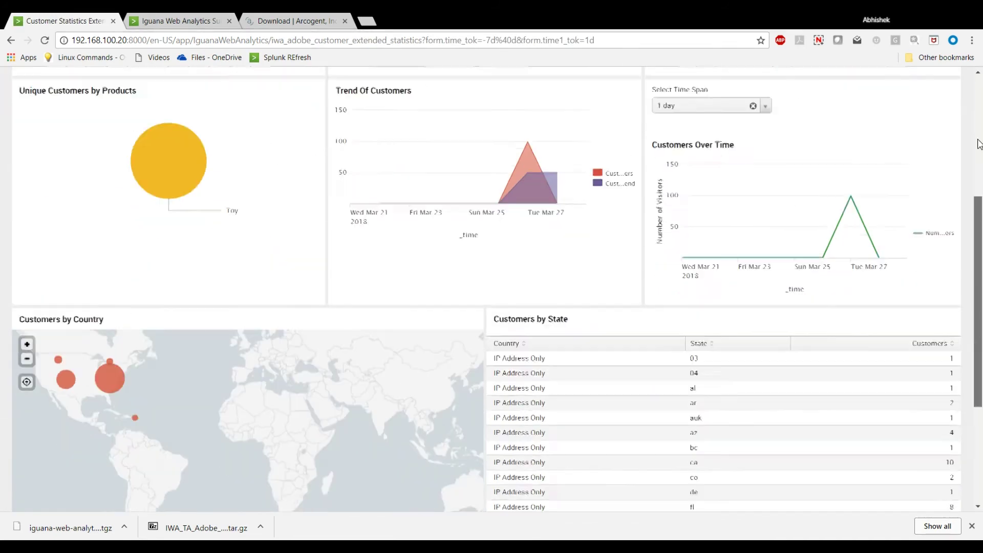
{"action": "scroll", "coordinate": [980, 143], "scroll_direction": "up", "scroll_amount": 10}
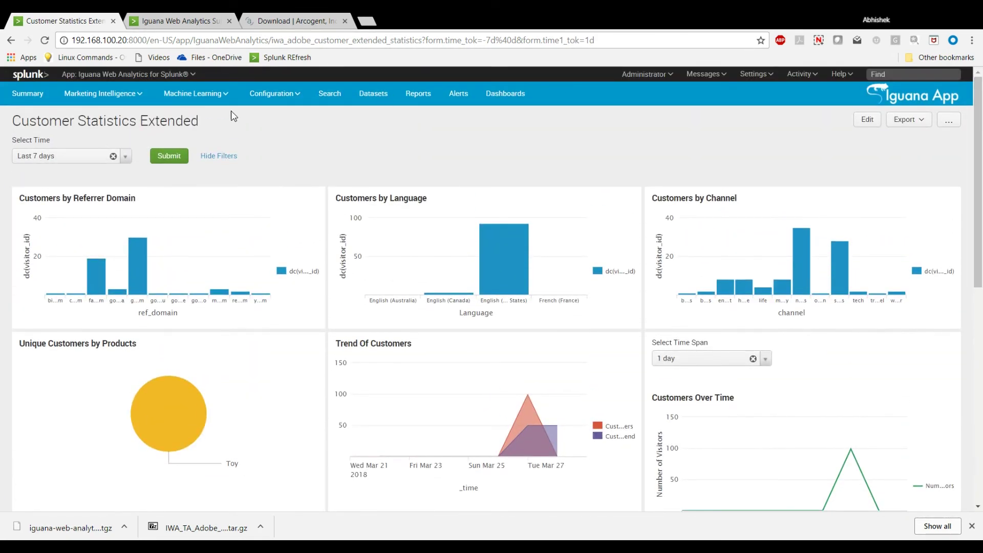
{"action": "left_click", "coordinate": [206, 102]}
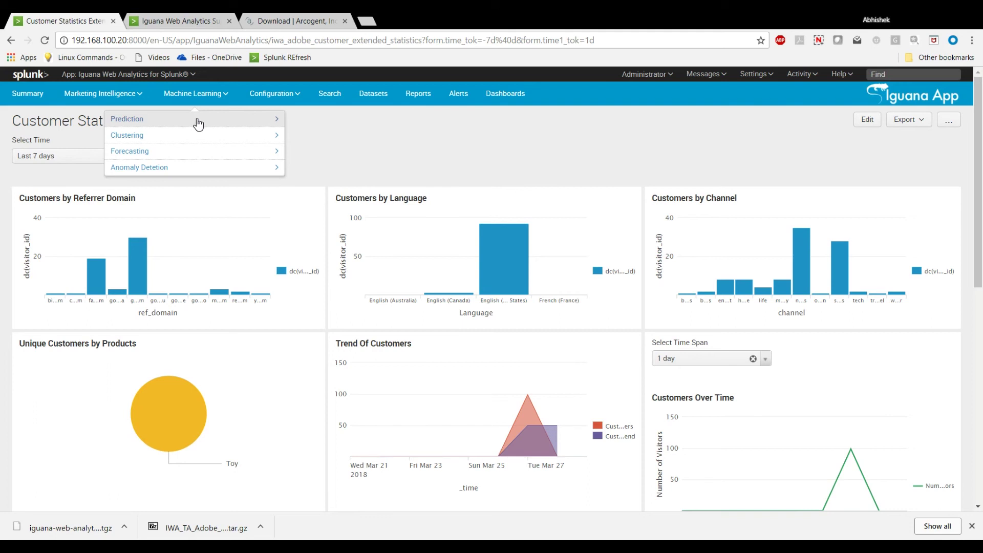
{"action": "left_click", "coordinate": [160, 156]}
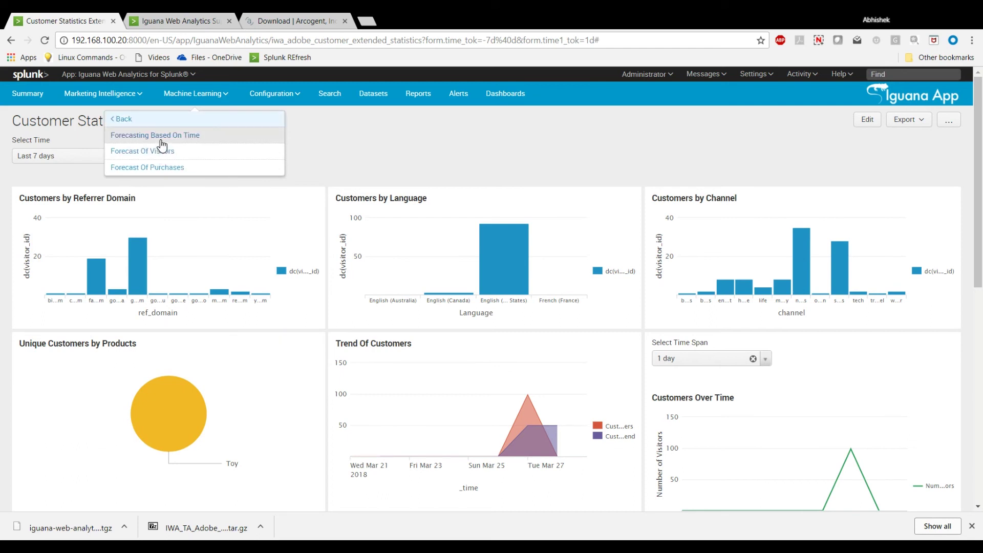
View the Forecasting Based On Time charts of visitors, visits and pageviews.
{"action": "left_click", "coordinate": [161, 139]}
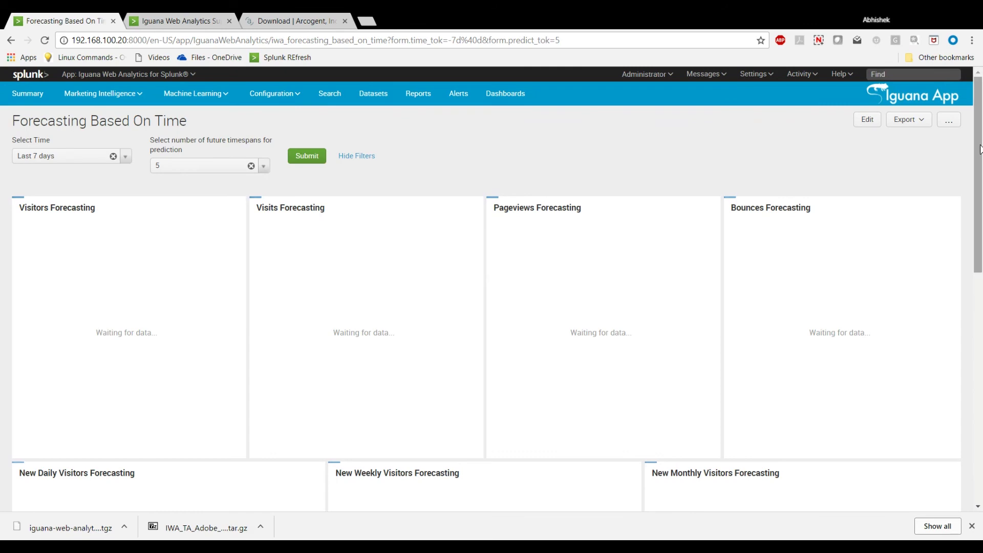
{"action": "scroll", "coordinate": [980, 149], "scroll_direction": "down", "scroll_amount": 4}
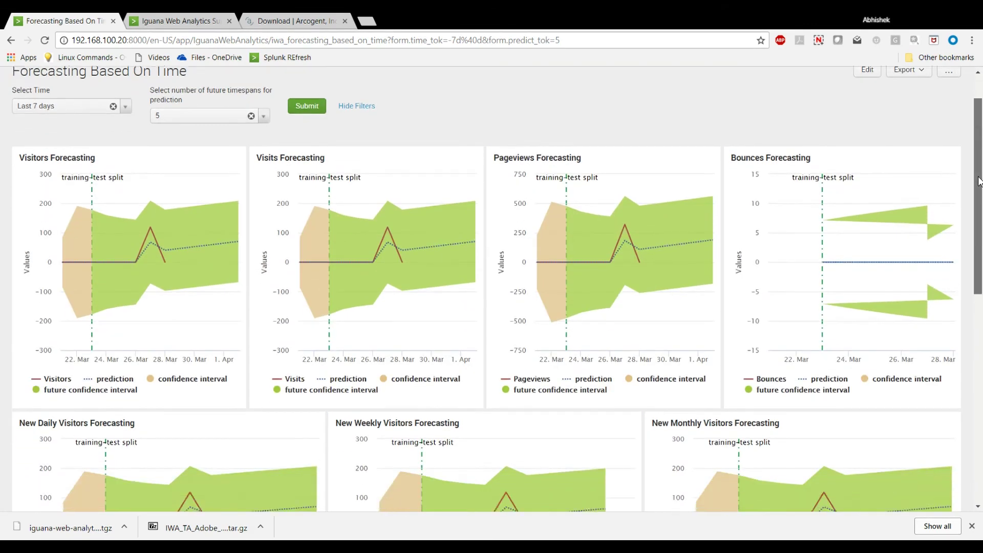
{"action": "left_click_drag", "start_coordinate": [980, 180], "coordinate": [981, 352]}
{"action": "scroll", "coordinate": [981, 352], "scroll_direction": "up", "scroll_amount": 9}
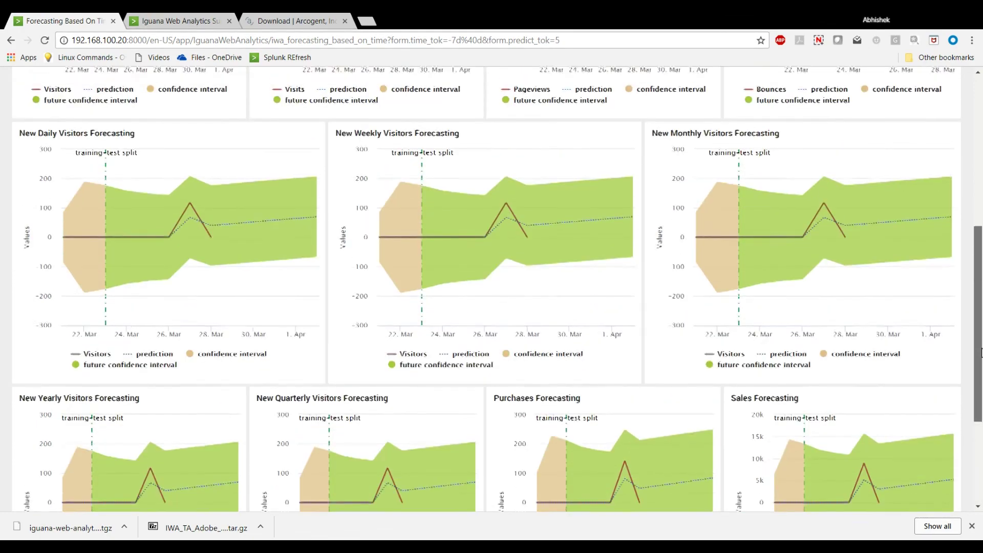
{"action": "scroll", "coordinate": [980, 353], "scroll_direction": "up", "scroll_amount": 2}
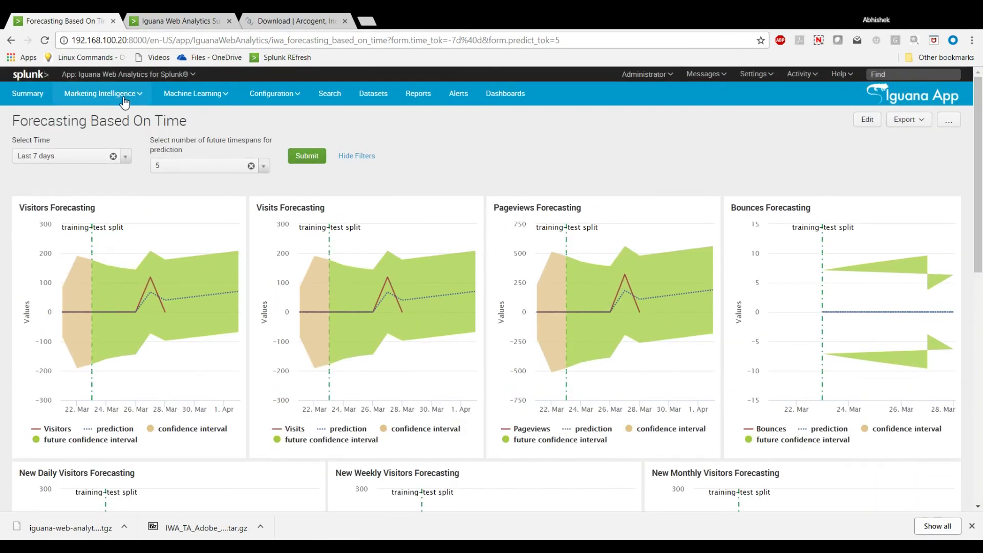
Open the Anomaly Detection Of Visits dashboard from Machine Learning's anomaly detection analyses.
{"action": "left_click", "coordinate": [202, 102]}
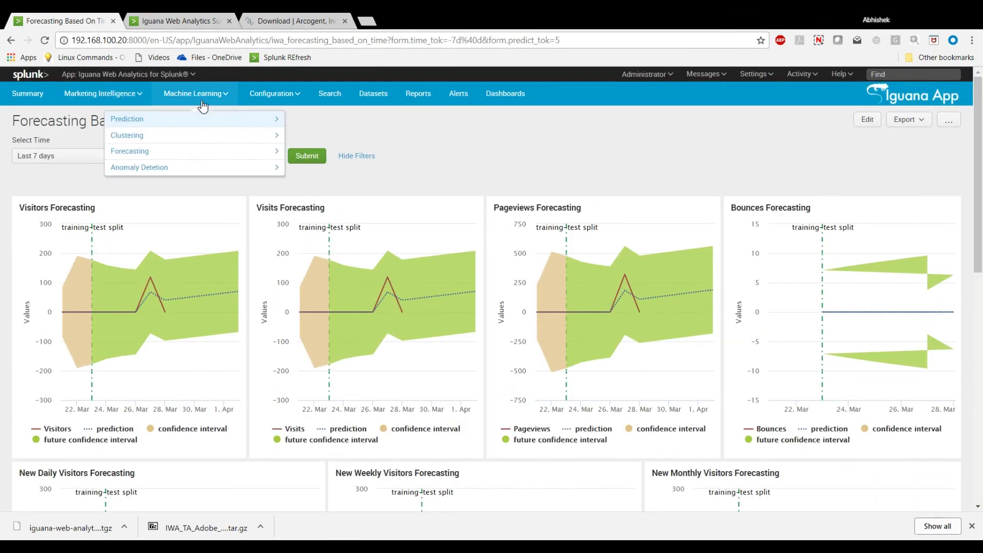
{"action": "left_click", "coordinate": [176, 157]}
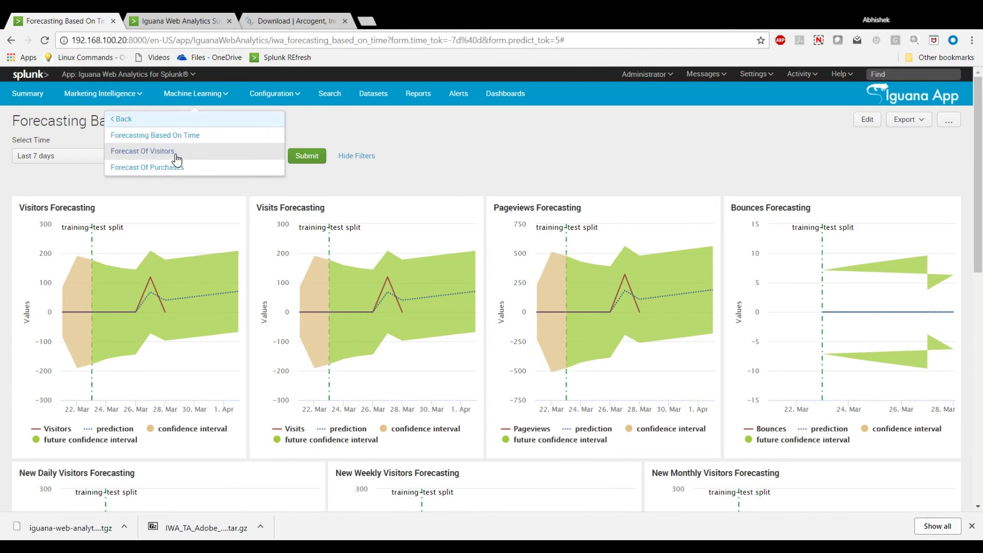
{"action": "left_click", "coordinate": [146, 122]}
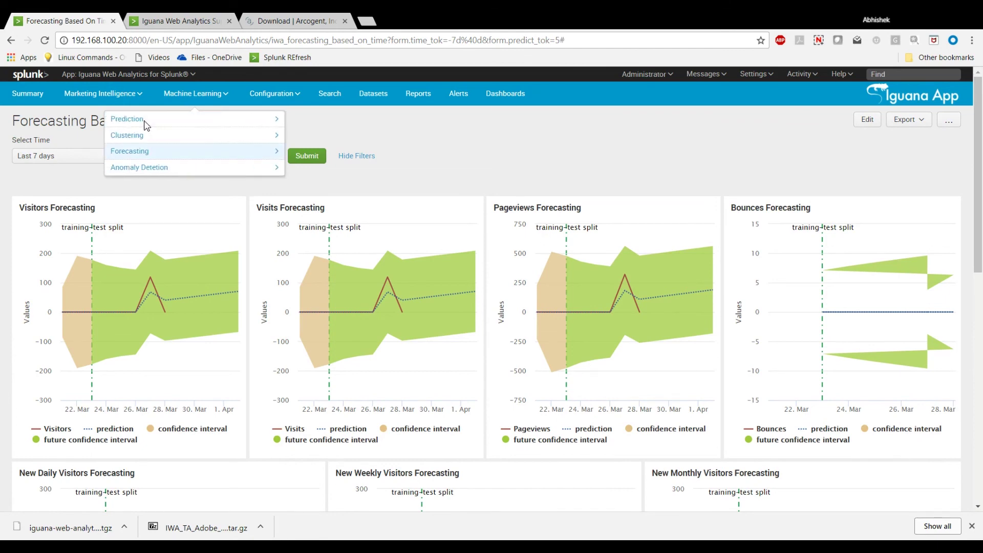
{"action": "left_click", "coordinate": [143, 164]}
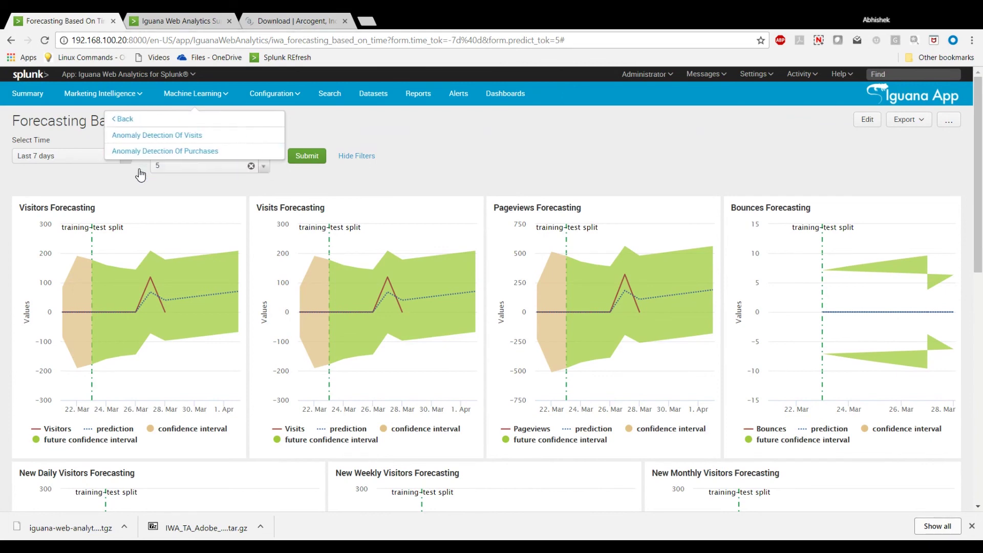
{"action": "left_click", "coordinate": [140, 136]}
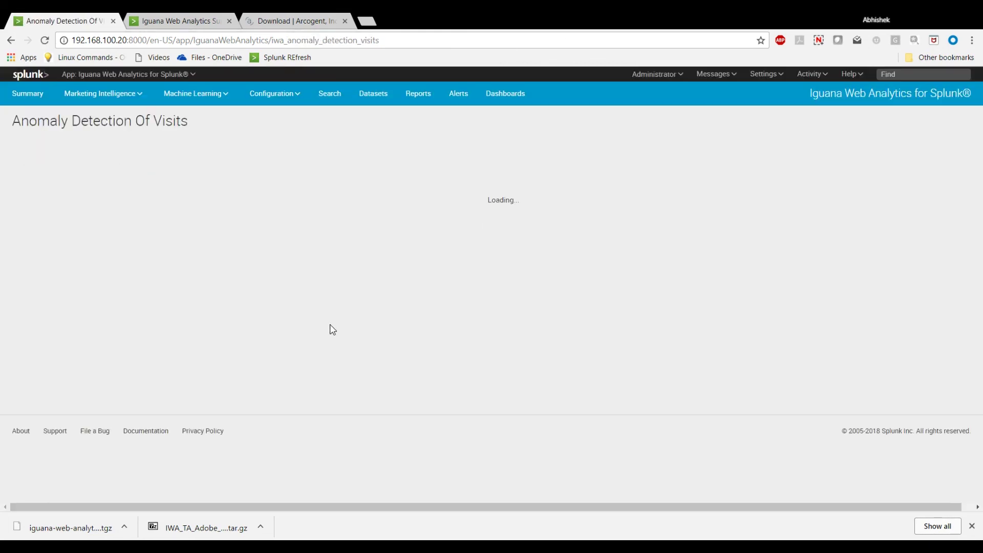
Scroll through the visit outliers, then switch to the Predictions dashboard.
{"action": "scroll", "coordinate": [981, 166], "scroll_direction": "down", "scroll_amount": 1}
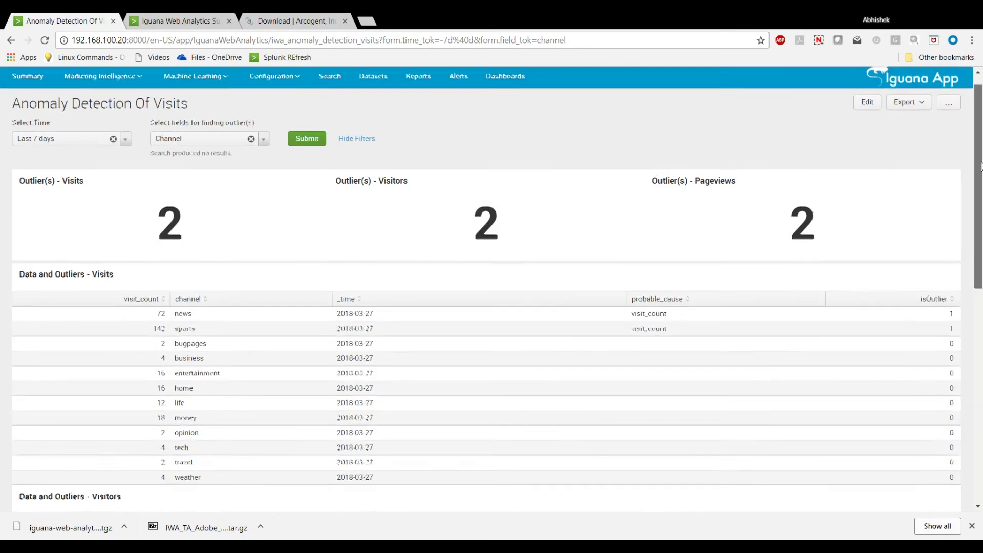
{"action": "scroll", "coordinate": [981, 167], "scroll_direction": "down", "scroll_amount": 9}
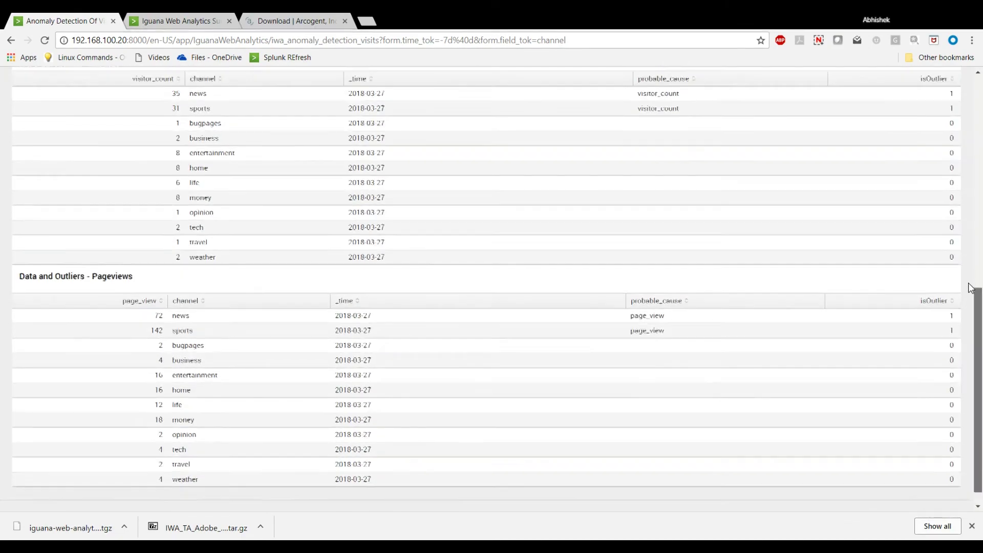
{"action": "scroll", "coordinate": [972, 288], "scroll_direction": "up", "scroll_amount": 10}
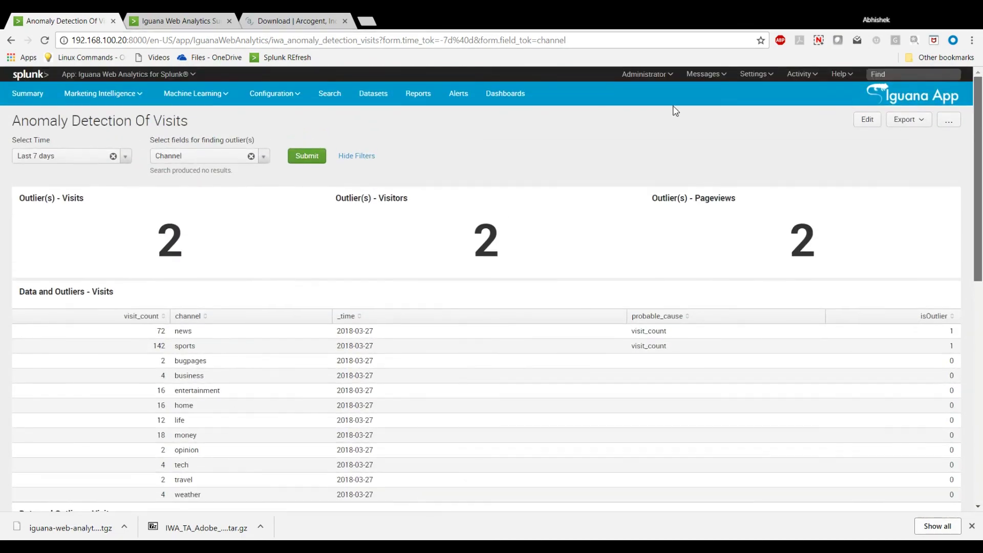
{"action": "left_click", "coordinate": [196, 93]}
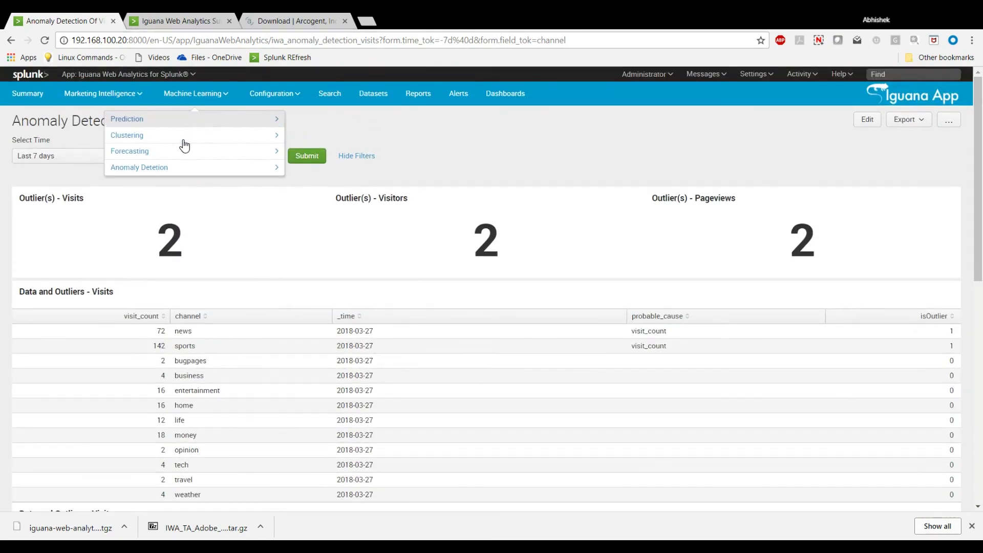
{"action": "mouse_move", "coordinate": [157, 120]}
{"action": "left_click", "coordinate": [136, 134]}
Predict business from entertainment, bugpages, life and money, then bring up the preconfigured alerts.
{"action": "left_click", "coordinate": [338, 155]}
{"action": "left_click", "coordinate": [307, 204]}
{"action": "left_click", "coordinate": [491, 156]}
{"action": "left_click", "coordinate": [450, 213]}
{"action": "left_click", "coordinate": [460, 155]}
{"action": "left_click", "coordinate": [528, 187]}
{"action": "left_click", "coordinate": [512, 199]}
{"action": "left_click", "coordinate": [512, 200]}
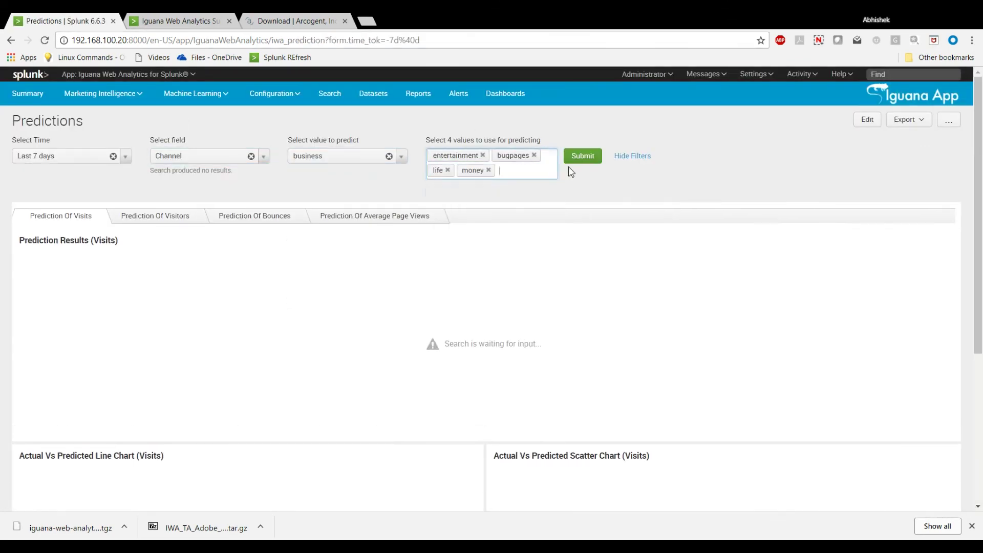
{"action": "left_click", "coordinate": [582, 156]}
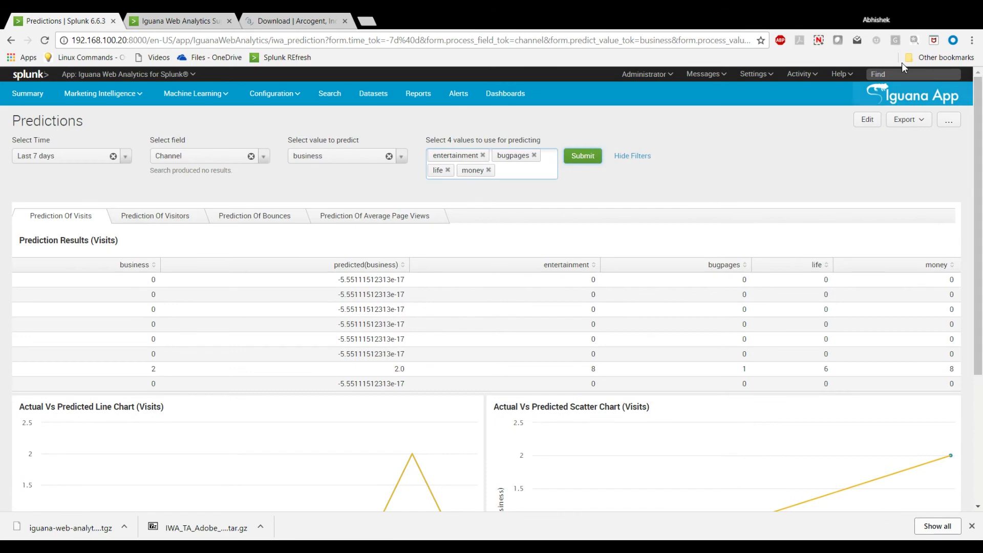
{"action": "left_click", "coordinate": [206, 100]}
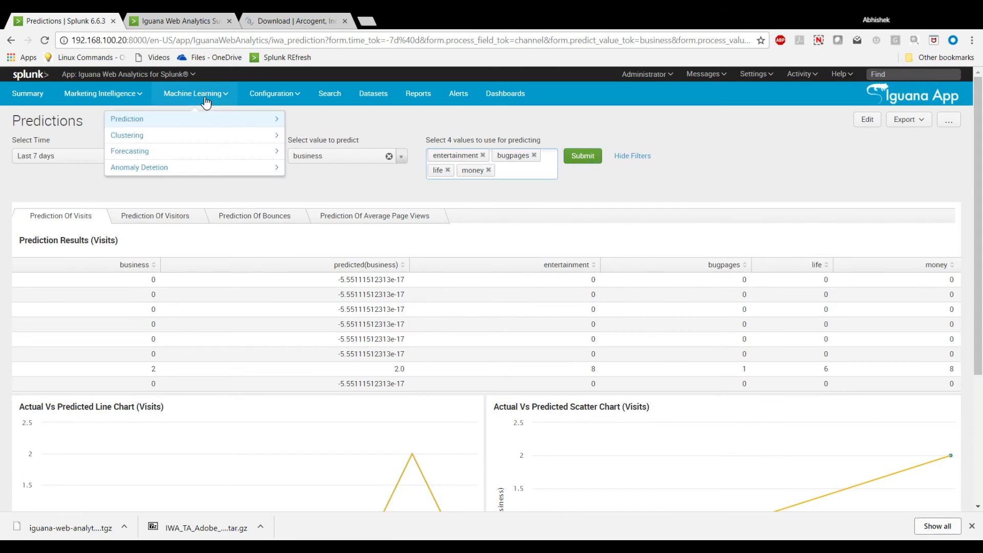
{"action": "left_click", "coordinate": [454, 100]}
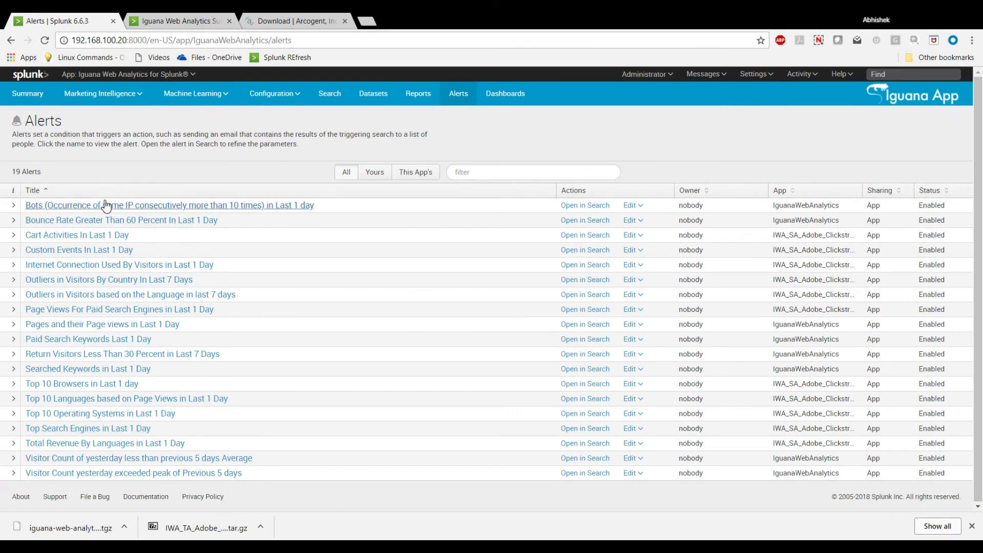
Return to the Summary dashboard of site KPIs after reviewing the 19 alerts.
{"action": "left_click", "coordinate": [29, 97]}
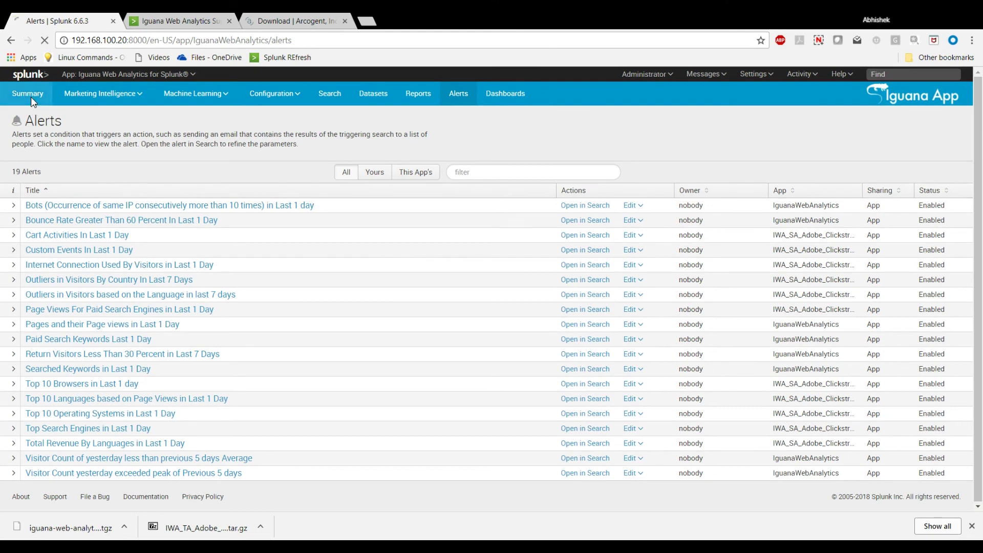